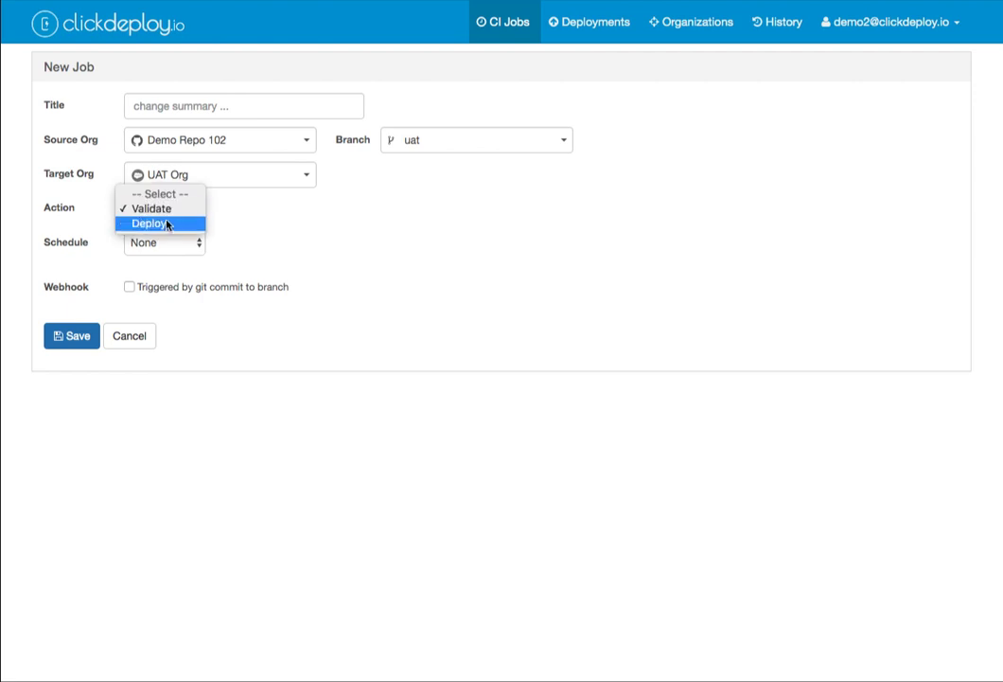
Step: Title the new CI job UAT Deploy, enable triggering by git commit to the branch, and save the job
{"action": "left_click", "coordinate": [176, 107]}
{"action": "type", "text": "UAT Deploy"}
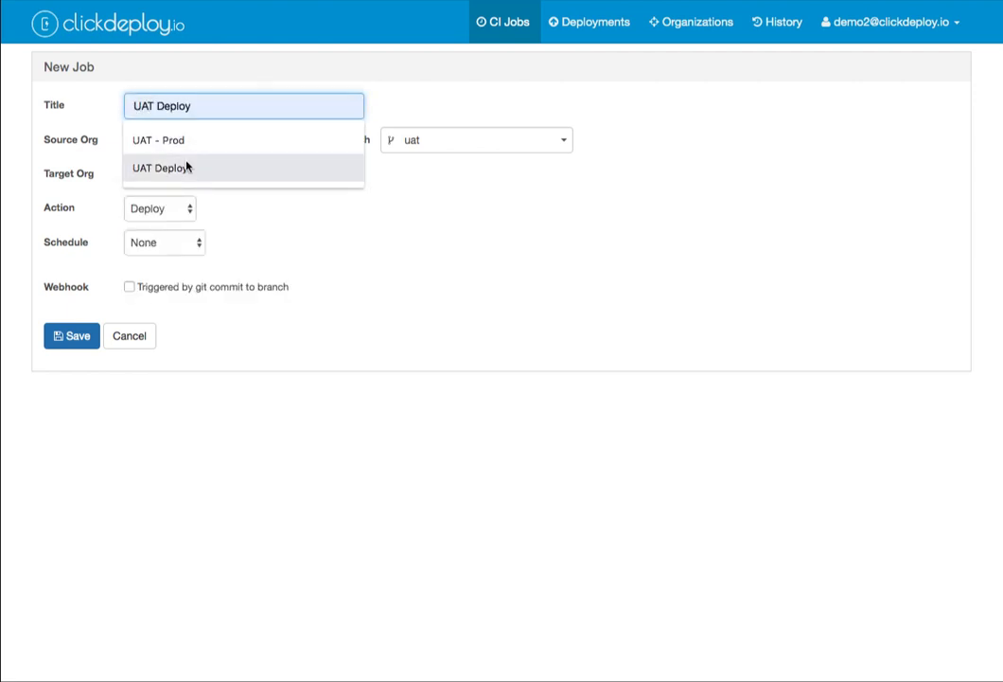
{"action": "left_click", "coordinate": [189, 166]}
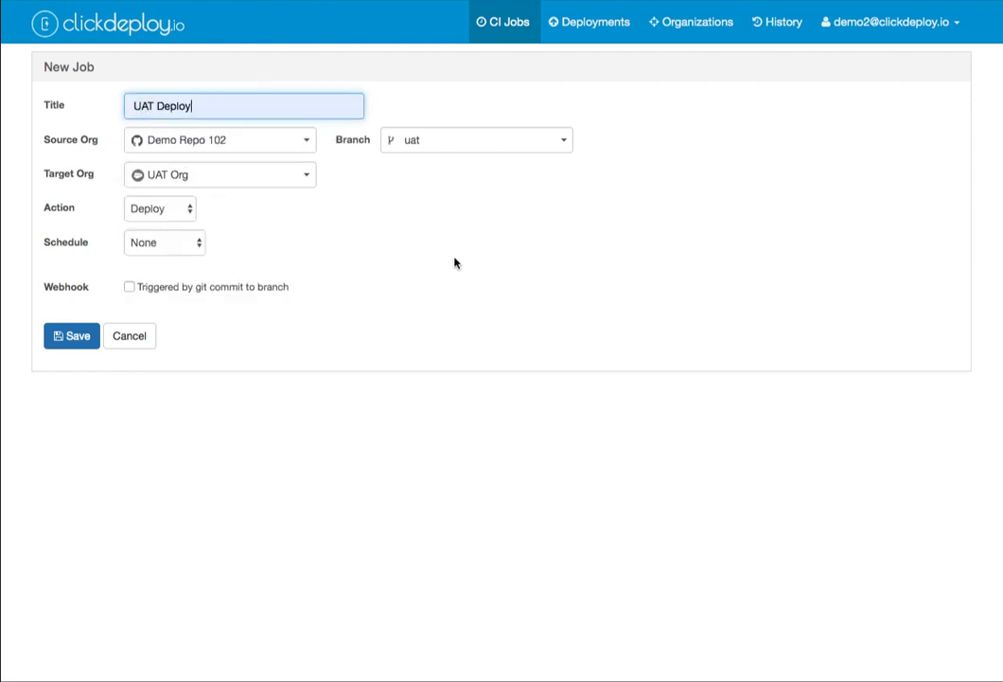
{"action": "left_click", "coordinate": [128, 286]}
{"action": "left_click", "coordinate": [53, 343]}
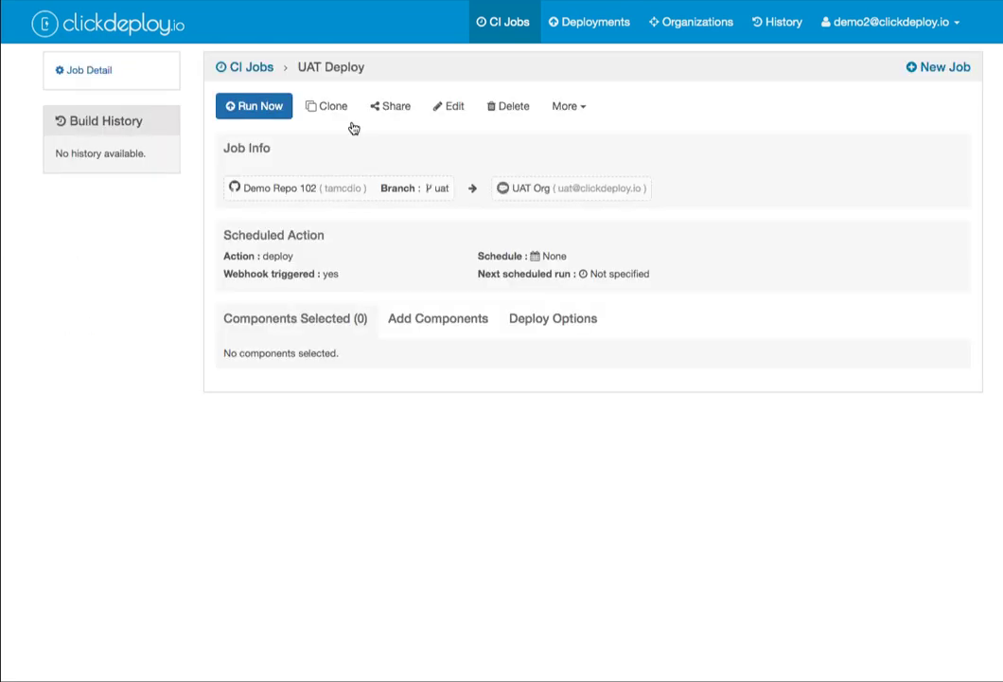
Step: Clone the UAT Deploy job, setting its source branch to master and its target org to Production
{"action": "left_click", "coordinate": [331, 108]}
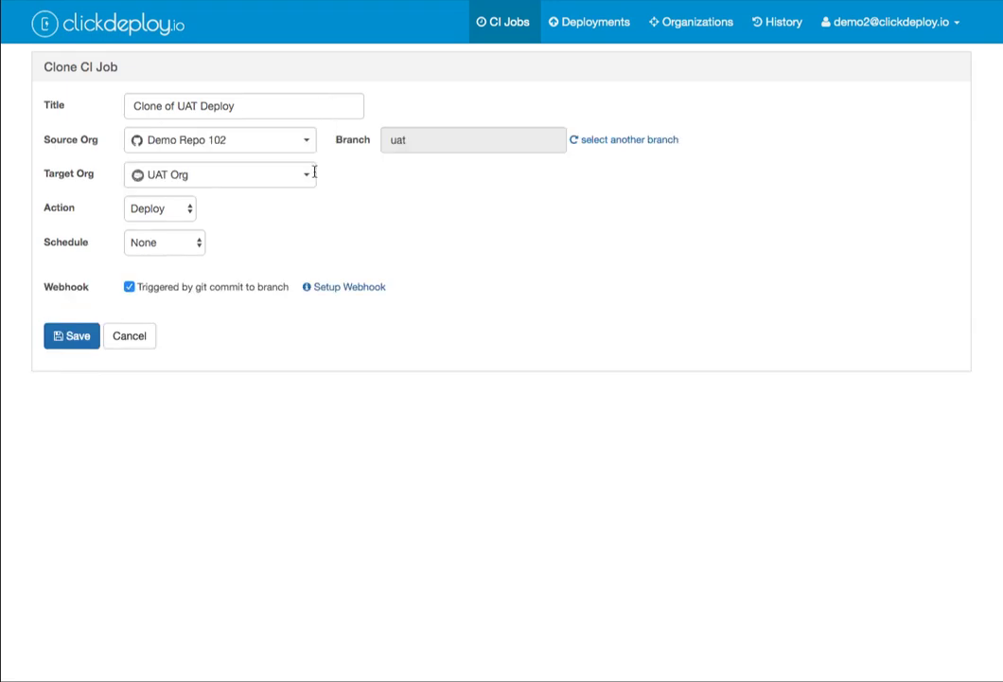
{"action": "left_click", "coordinate": [587, 139]}
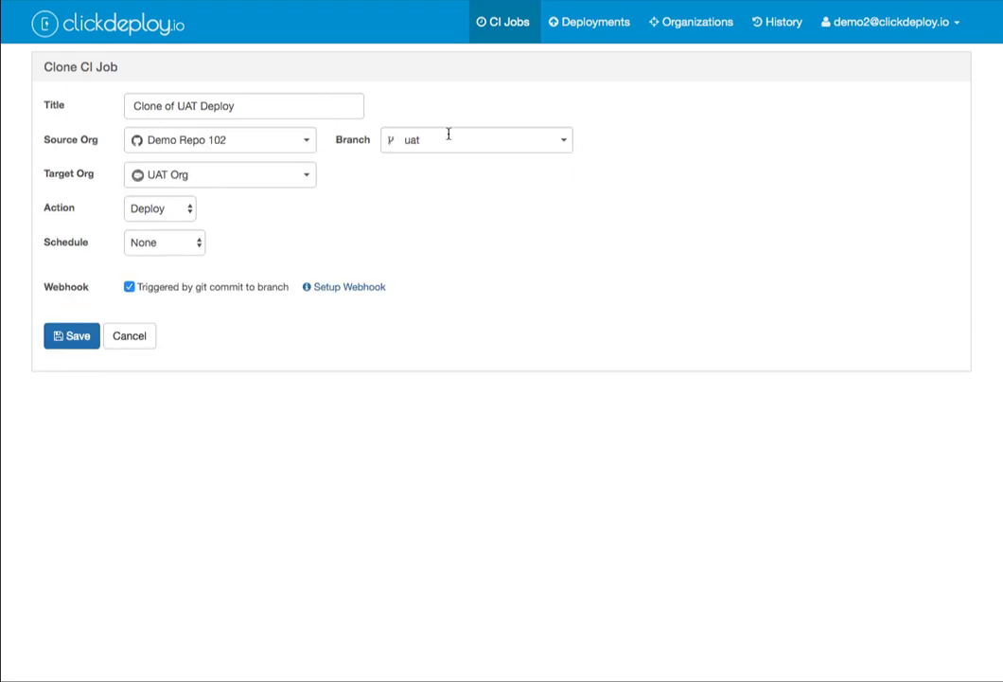
{"action": "left_click", "coordinate": [449, 134]}
{"action": "type", "text": "master"}
{"action": "left_click", "coordinate": [441, 169]}
{"action": "left_click", "coordinate": [427, 229]}
{"action": "left_click", "coordinate": [232, 177]}
{"action": "left_click", "coordinate": [202, 220]}
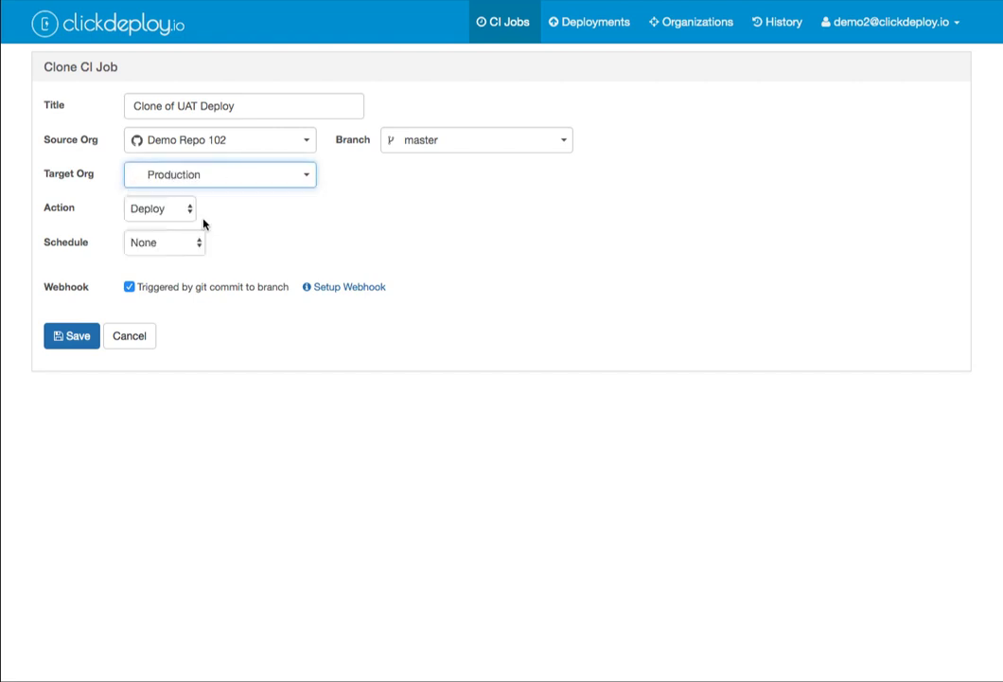
Step: Title the cloned job Prod Deploy and save it
{"action": "left_click_drag", "start_coordinate": [238, 106], "coordinate": [124, 105]}
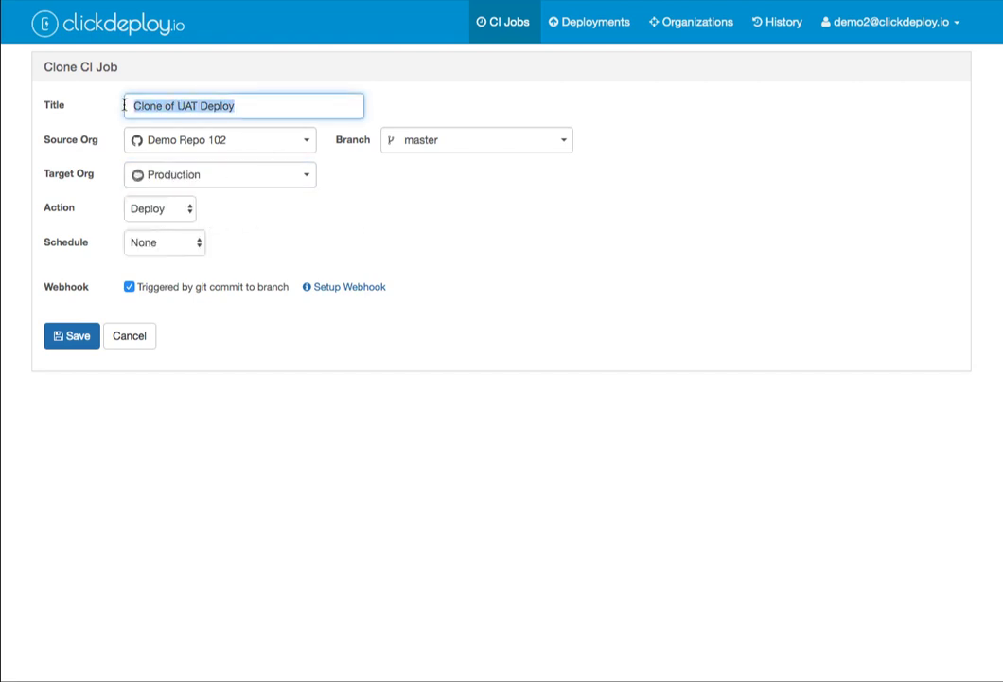
{"action": "type", "text": "Prod"}
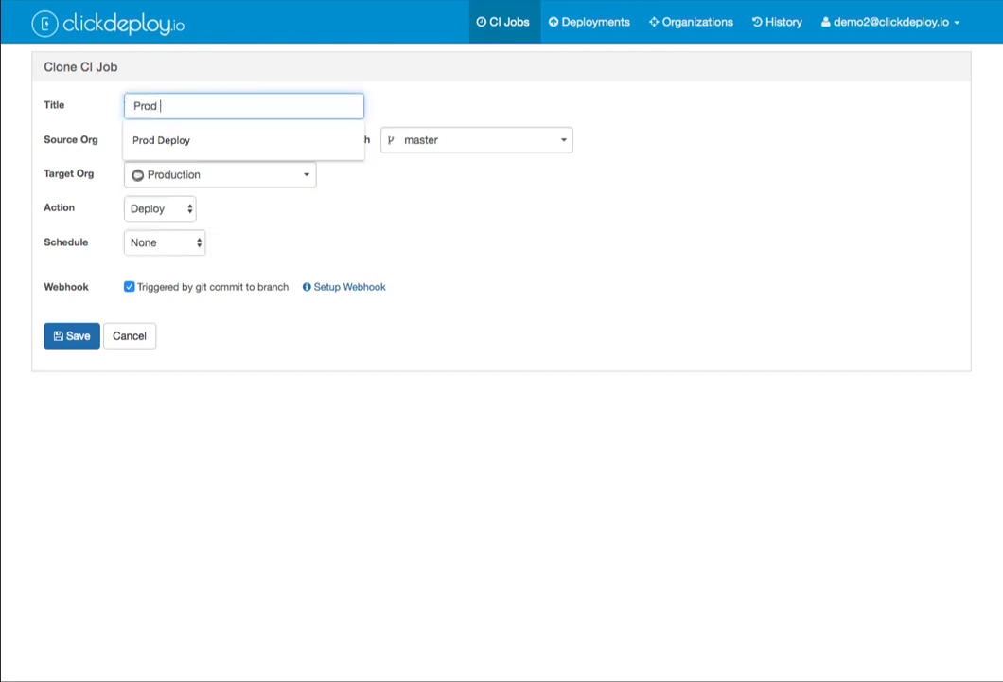
{"action": "left_click", "coordinate": [172, 139]}
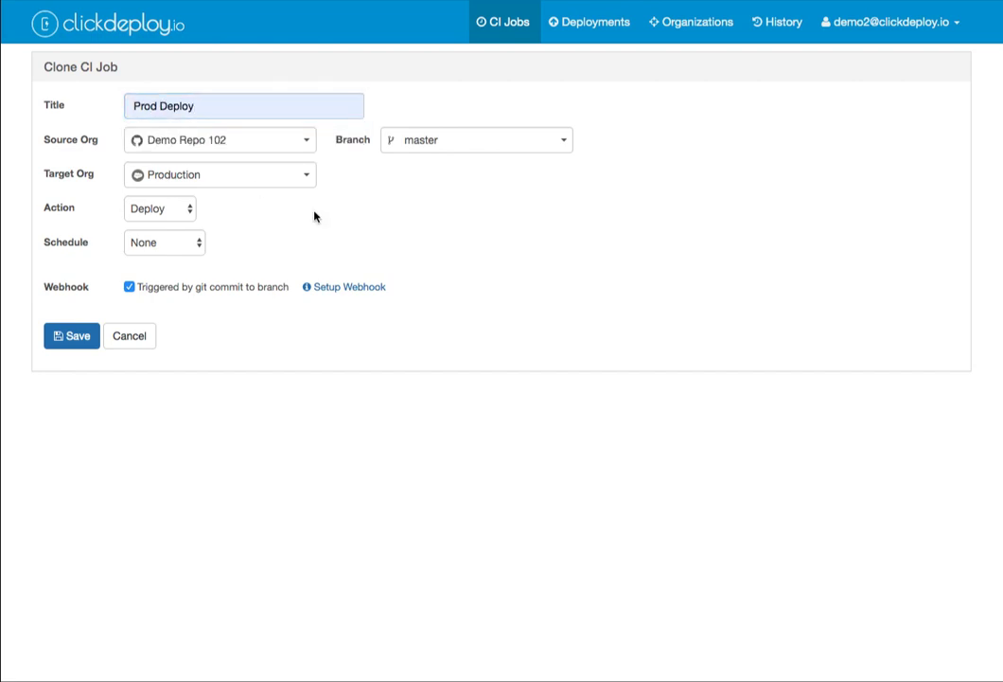
{"action": "left_click", "coordinate": [130, 286]}
{"action": "left_click", "coordinate": [52, 338]}
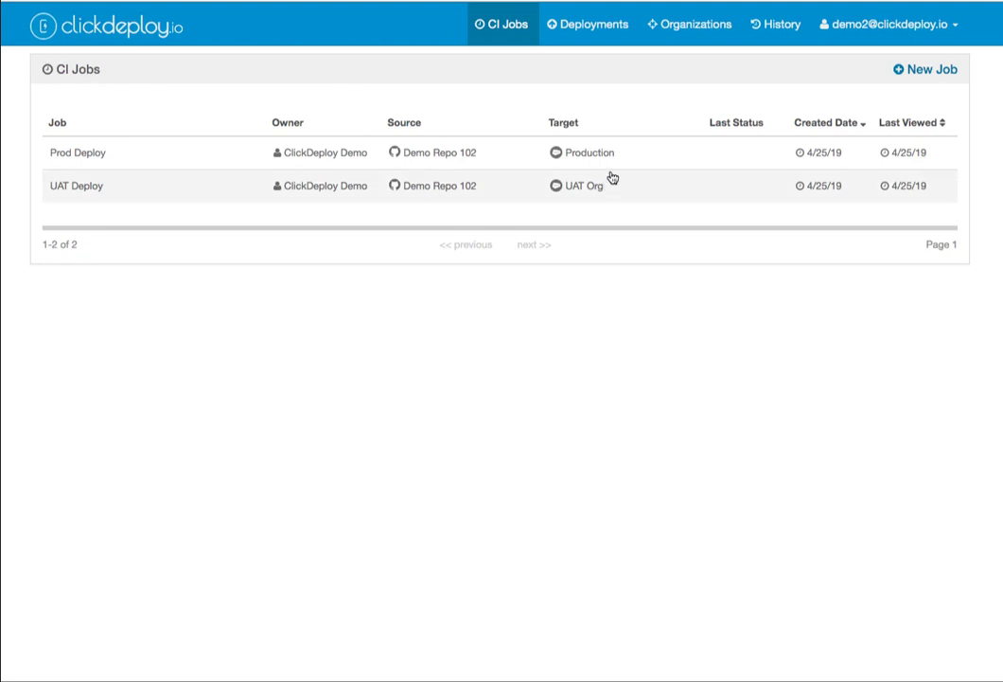
Step: Start a new deployment with Dev Org as the source and Demo Repo 102 as the target
{"action": "left_click", "coordinate": [590, 29]}
{"action": "left_click", "coordinate": [893, 71]}
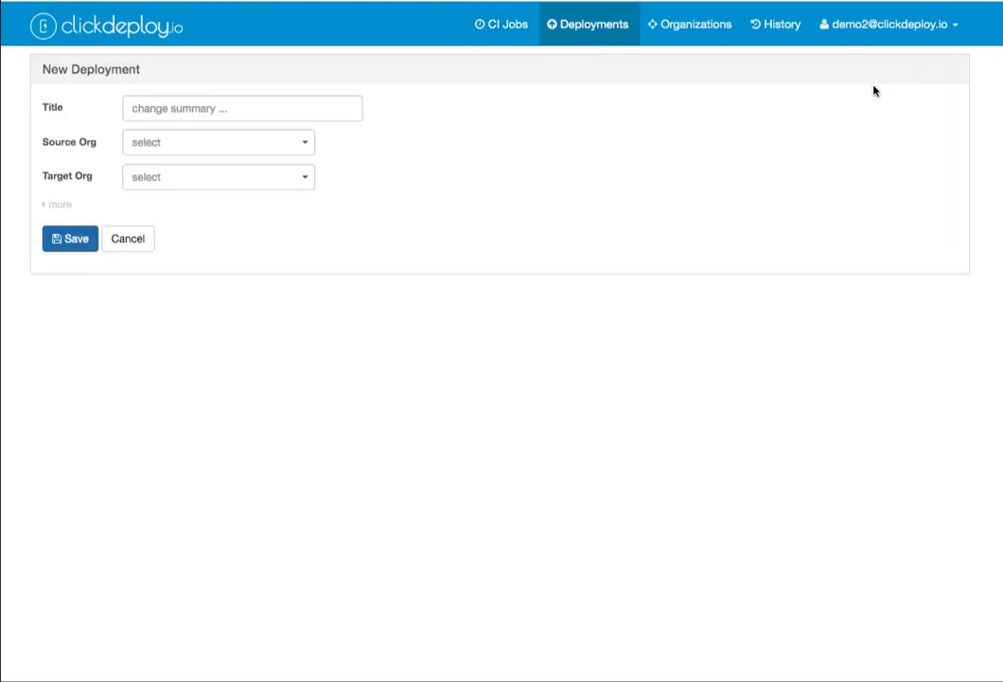
{"action": "left_click", "coordinate": [258, 141]}
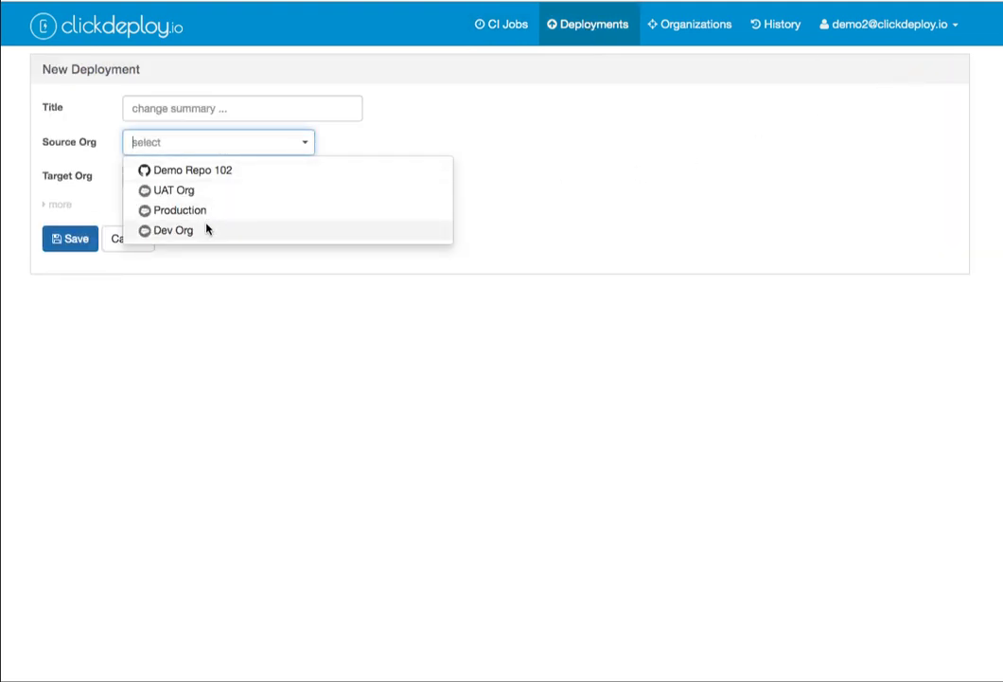
{"action": "left_click", "coordinate": [206, 229]}
{"action": "left_click", "coordinate": [244, 174]}
{"action": "left_click", "coordinate": [239, 200]}
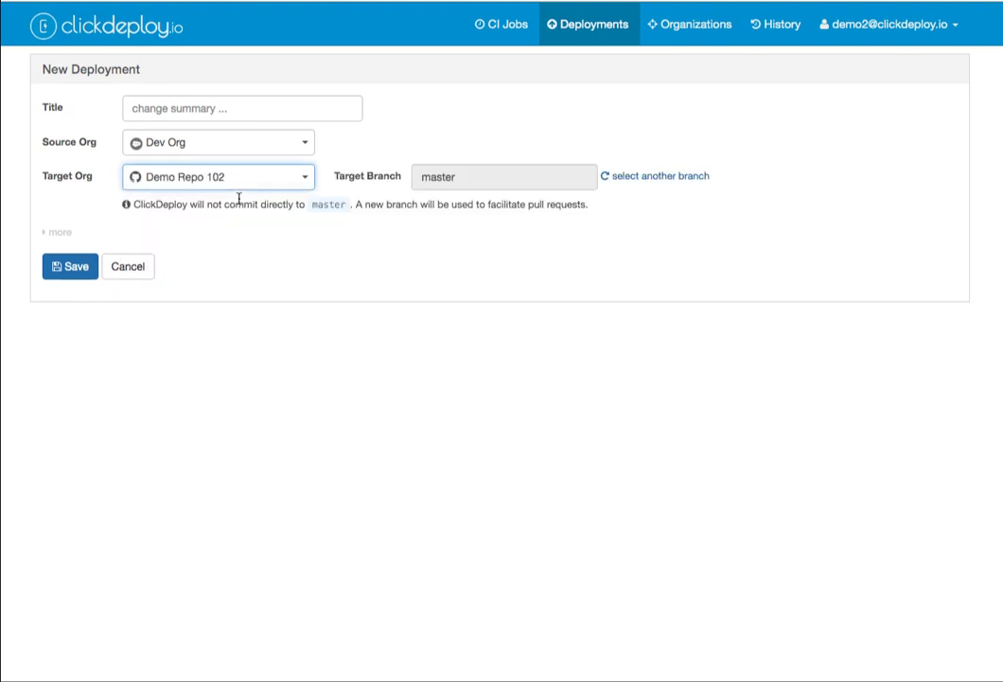
Step: Set the deployment's target branch to uat
{"action": "left_click", "coordinate": [667, 185]}
{"action": "left_click", "coordinate": [503, 177]}
{"action": "type", "text": "ua"}
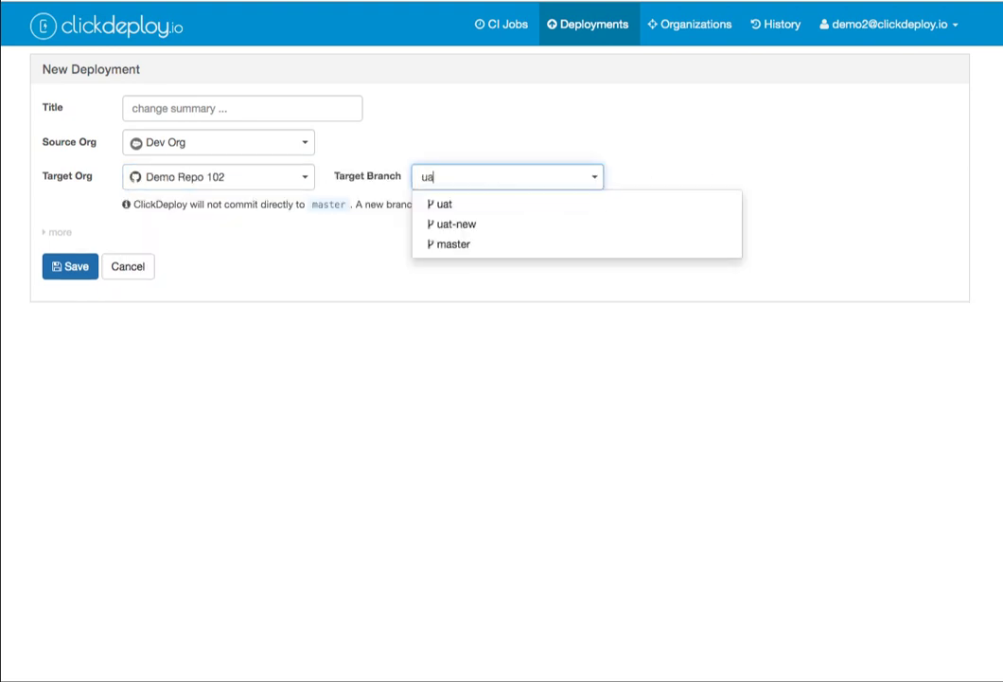
{"action": "type", "text": "t"}
{"action": "left_click", "coordinate": [504, 208]}
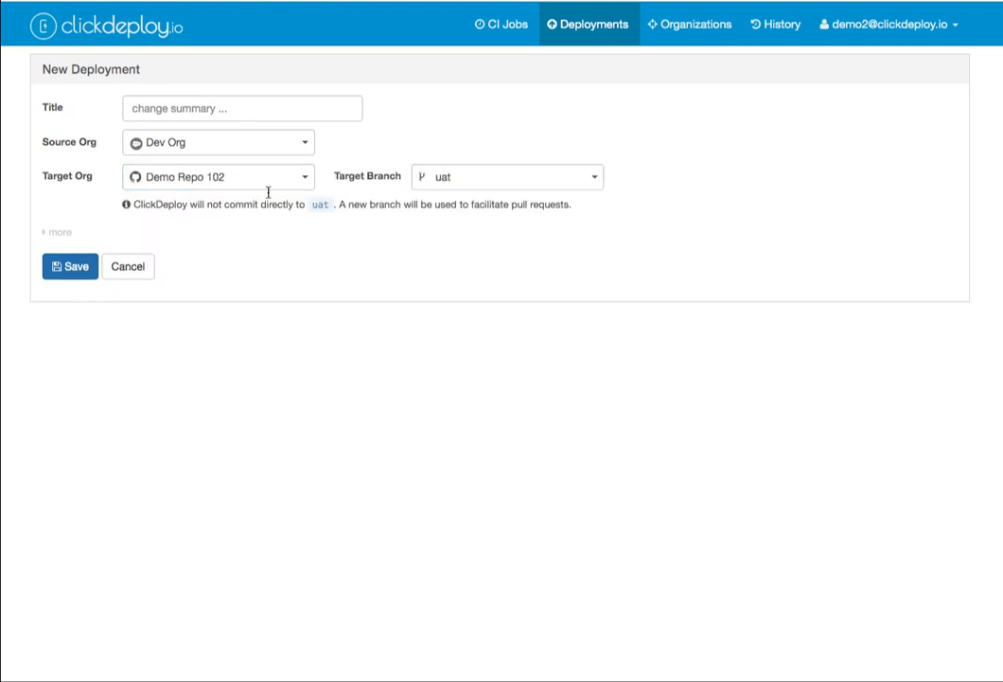
Step: Title the new deployment Feature 1 and save it
{"action": "left_click", "coordinate": [180, 107]}
{"action": "type", "text": "Feature "}
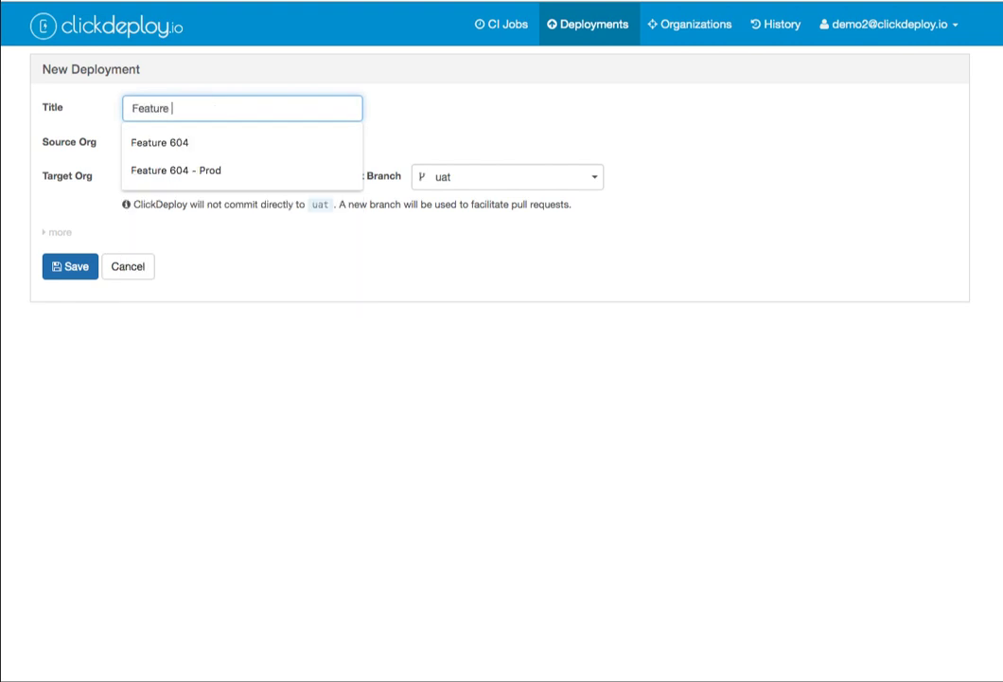
{"action": "type", "text": "1"}
{"action": "left_click", "coordinate": [73, 271]}
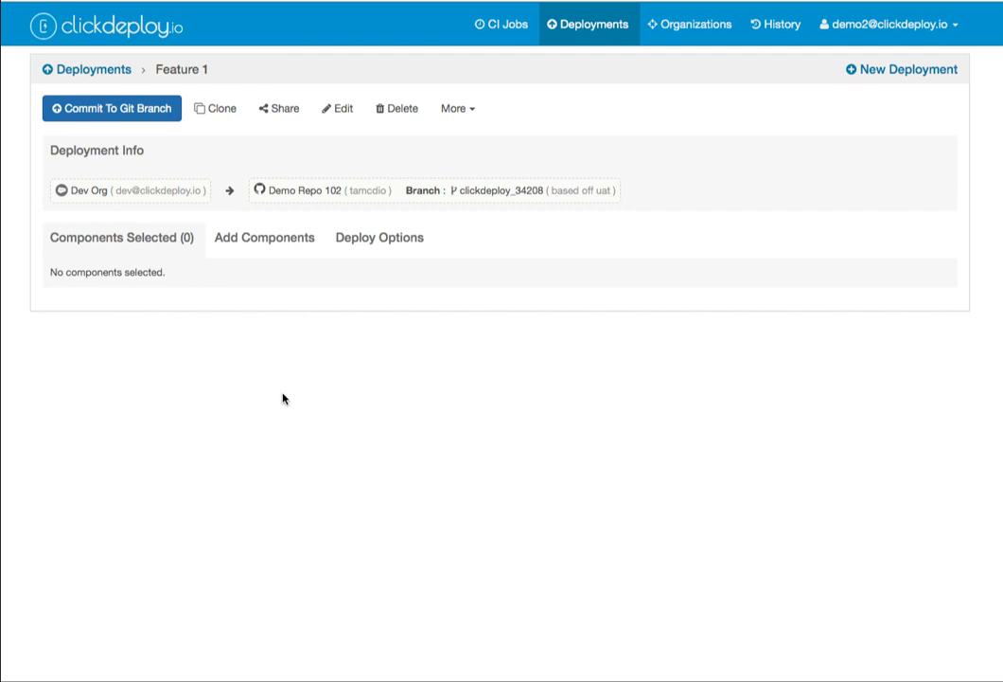
Step: List the Objects & Child Components that can be added to the Feature 1 deployment
{"action": "left_click", "coordinate": [269, 248]}
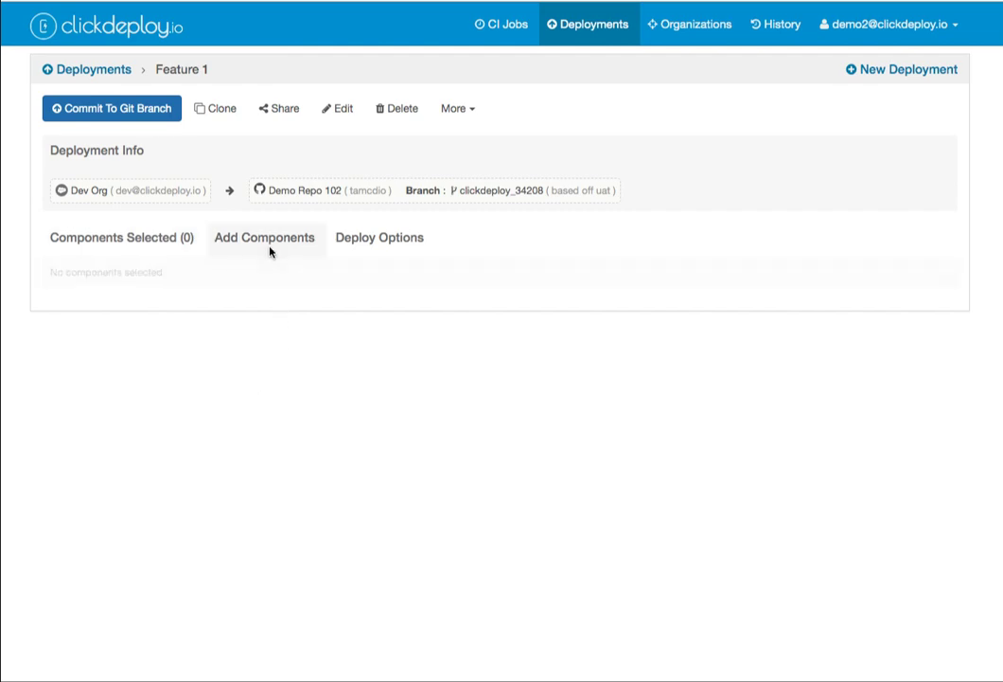
{"action": "left_click", "coordinate": [248, 275]}
{"action": "left_click", "coordinate": [232, 325]}
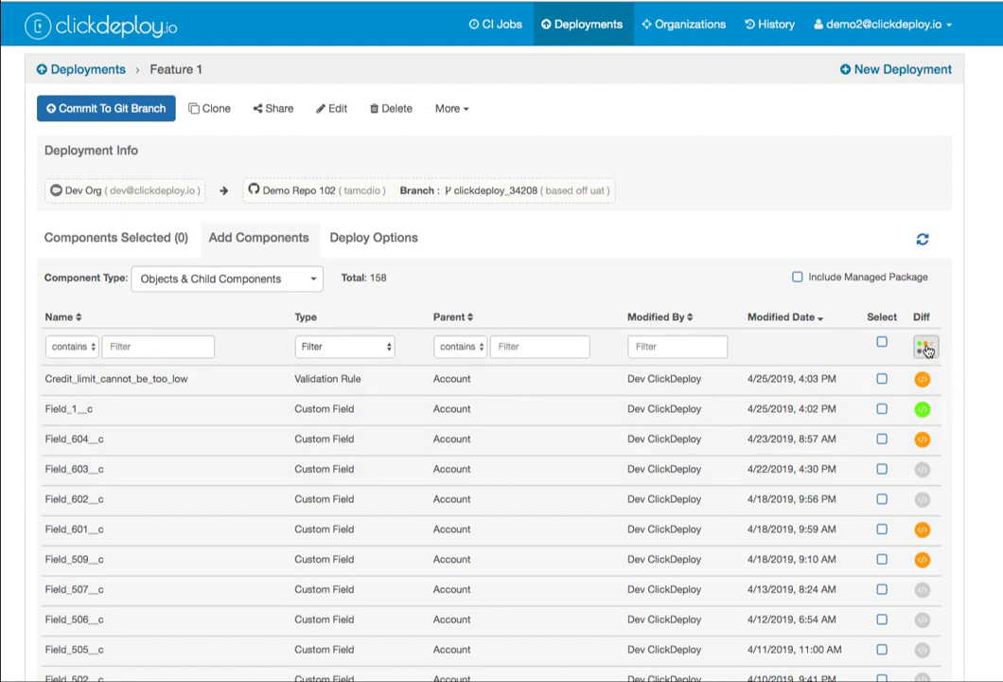
Step: Compare the listed components with the target branch and inspect the differences in the Credit_limit_cannot_be_too_low validation rule
{"action": "left_click", "coordinate": [925, 347]}
{"action": "left_click", "coordinate": [981, 386]}
{"action": "left_click", "coordinate": [923, 379]}
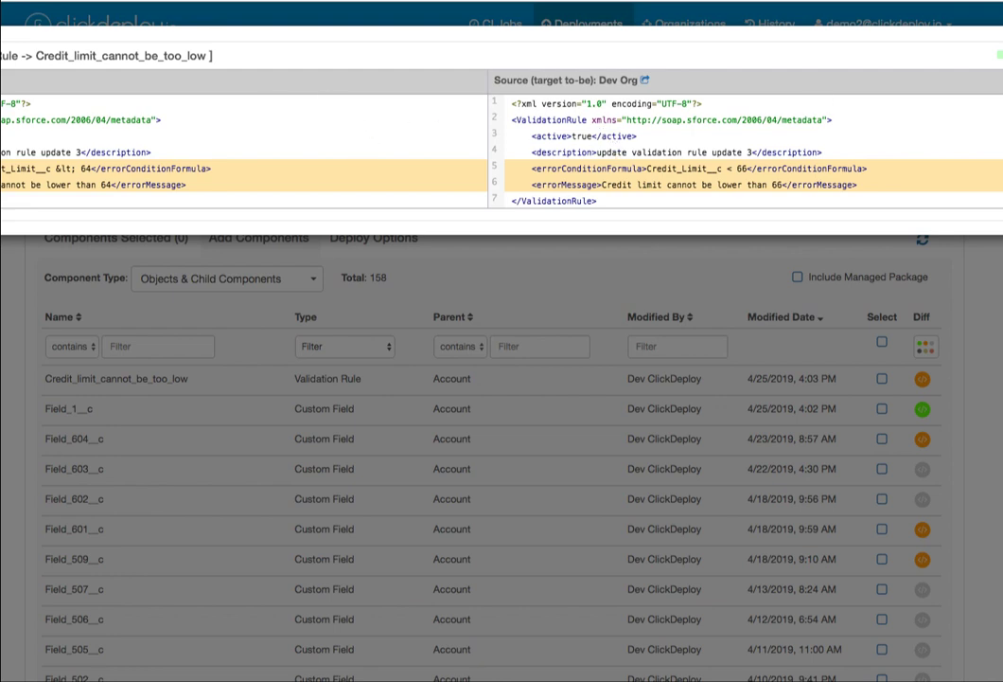
{"action": "key", "text": "Escape"}
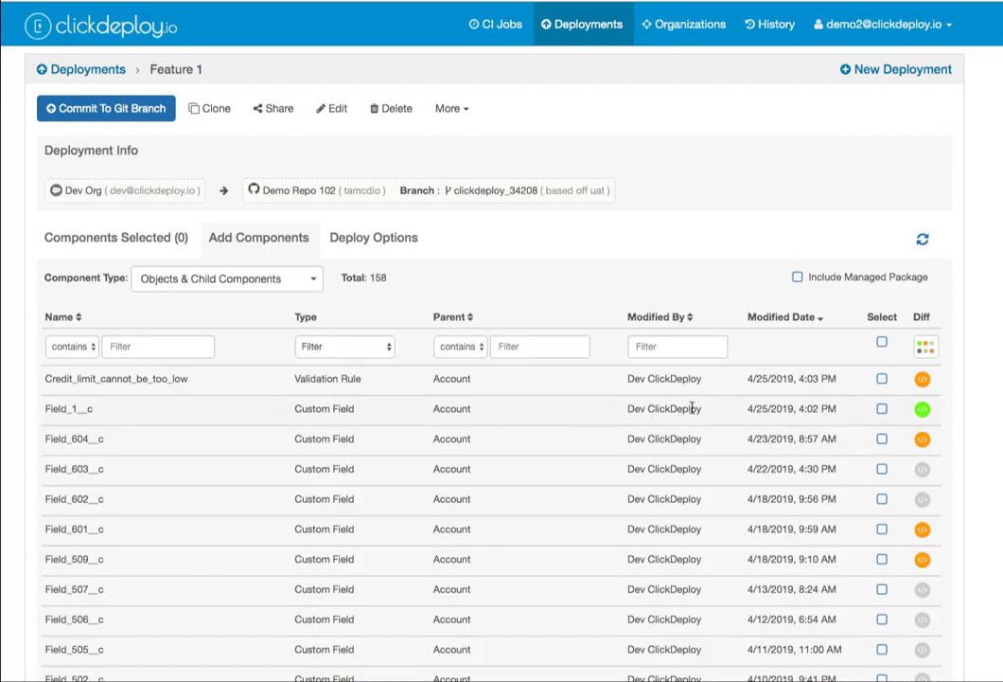
Step: Add Credit_limit_cannot_be_too_low and Field_1__c to the deployment and review the selected components
{"action": "left_click", "coordinate": [883, 379]}
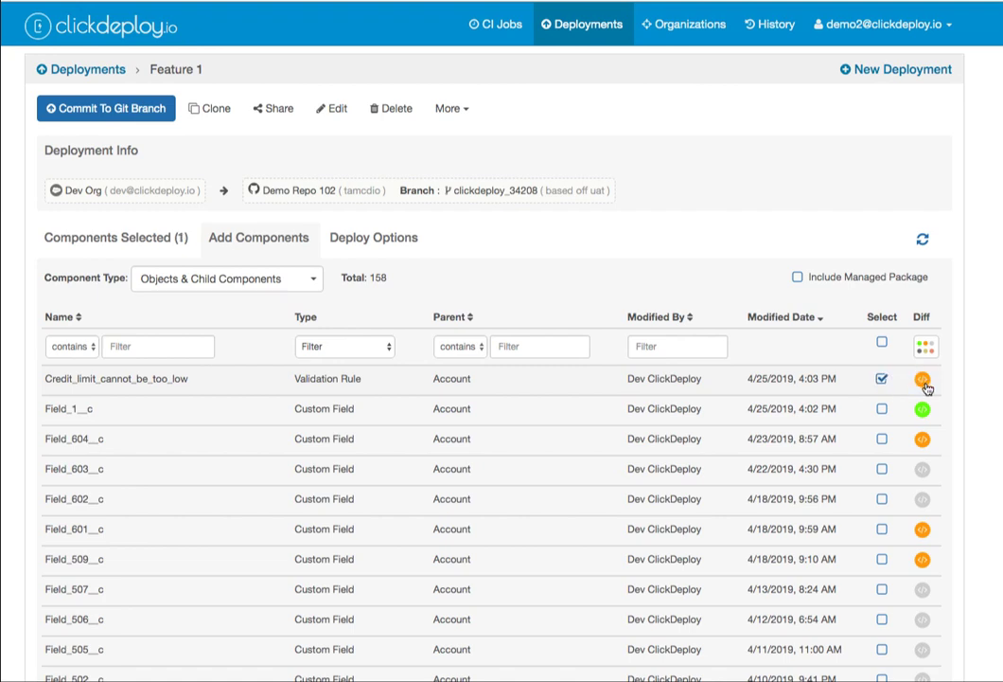
{"action": "left_click", "coordinate": [882, 409]}
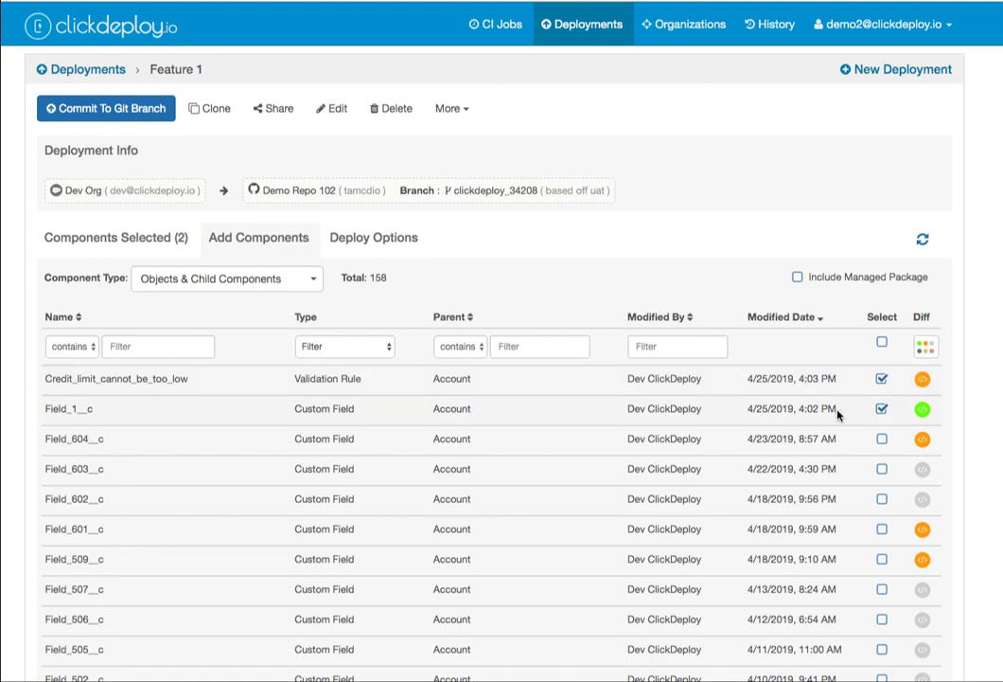
{"action": "left_click", "coordinate": [99, 248]}
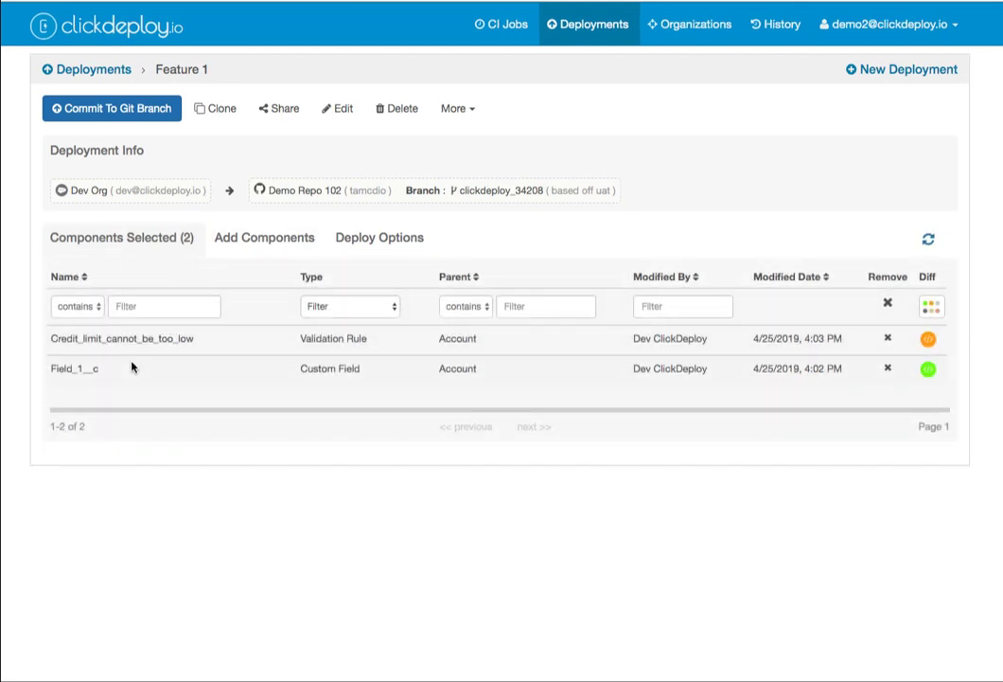
Step: Find the Profile components whose names contain "ad", add ADProfile to the deployment, and review the selected components
{"action": "left_click", "coordinate": [277, 240]}
{"action": "left_click", "coordinate": [207, 281]}
{"action": "type", "text": "profi"}
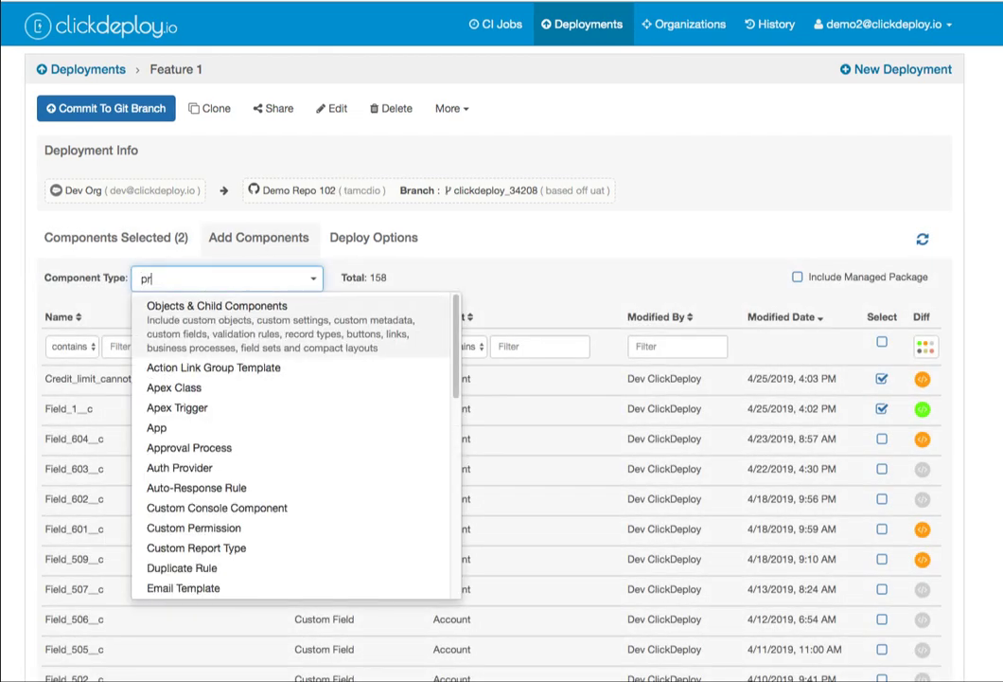
{"action": "key", "text": "Return"}
{"action": "left_click", "coordinate": [185, 344]}
{"action": "type", "text": "ad"}
{"action": "left_click", "coordinate": [887, 408]}
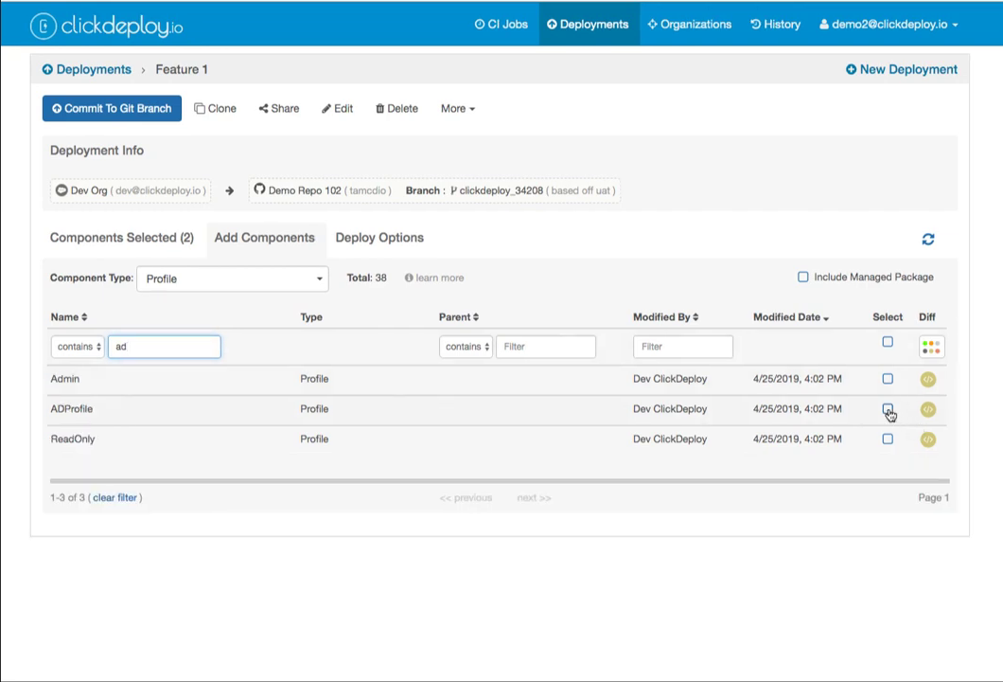
{"action": "left_click", "coordinate": [123, 246]}
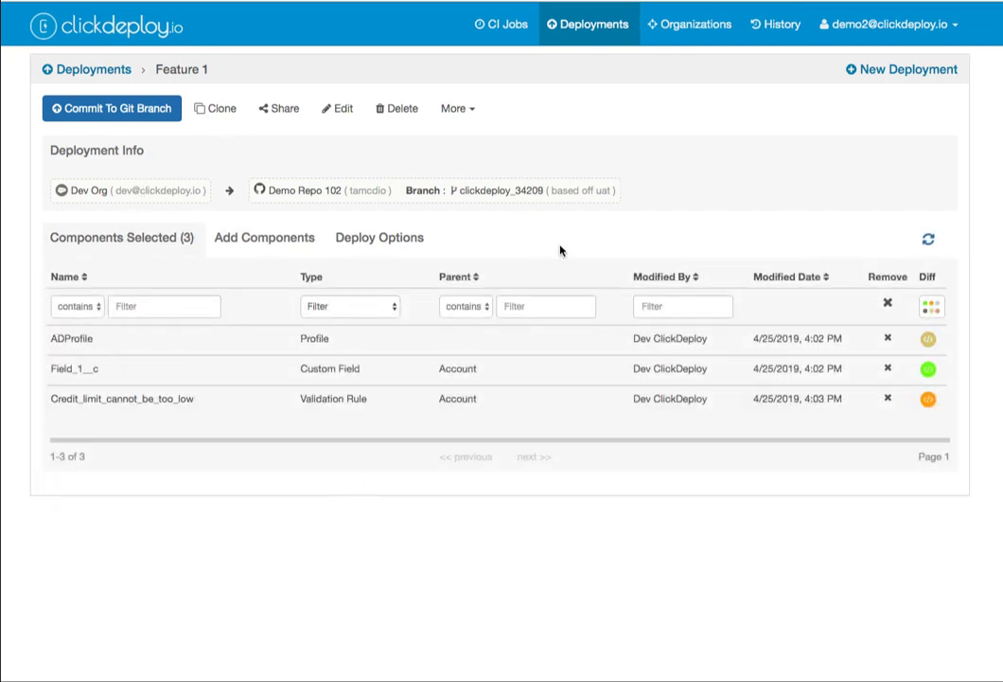
Step: Commit the selected components of Feature 1 to the git branch and confirm the commit
{"action": "left_click", "coordinate": [456, 108]}
{"action": "left_click", "coordinate": [110, 111]}
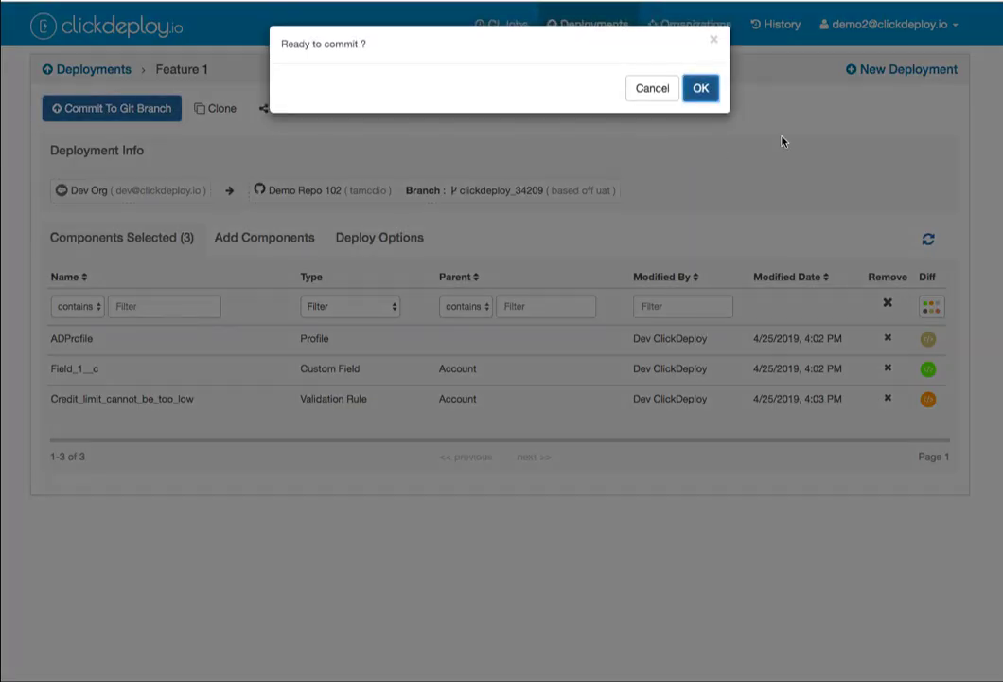
{"action": "left_click", "coordinate": [701, 89]}
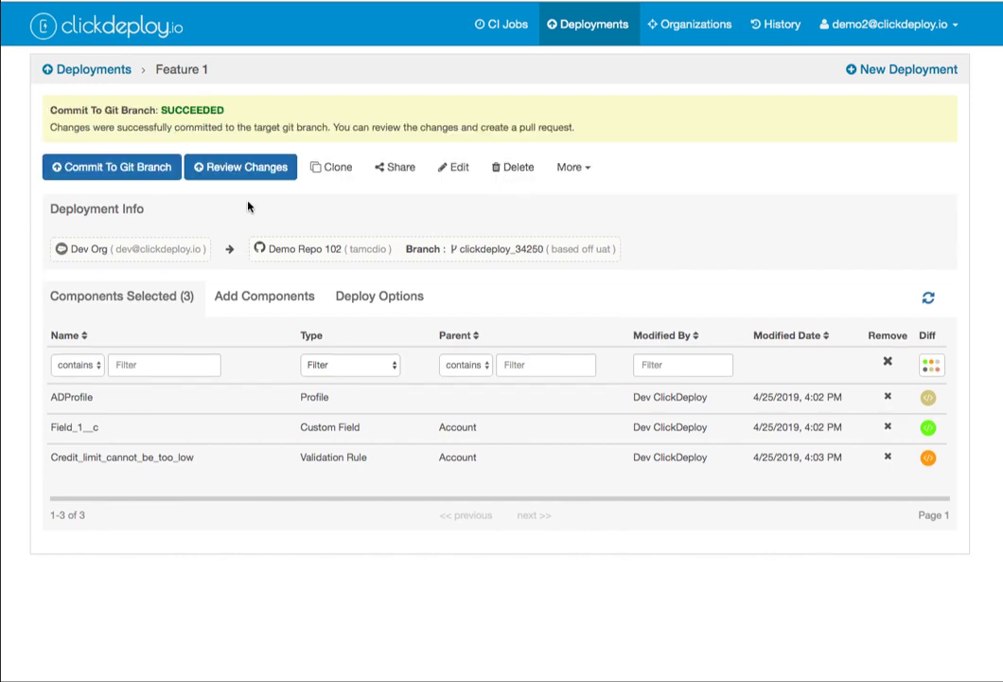
Step: Review the committed changes in GitHub and create a pull request from the deployment branch into uat
{"action": "left_click", "coordinate": [256, 172]}
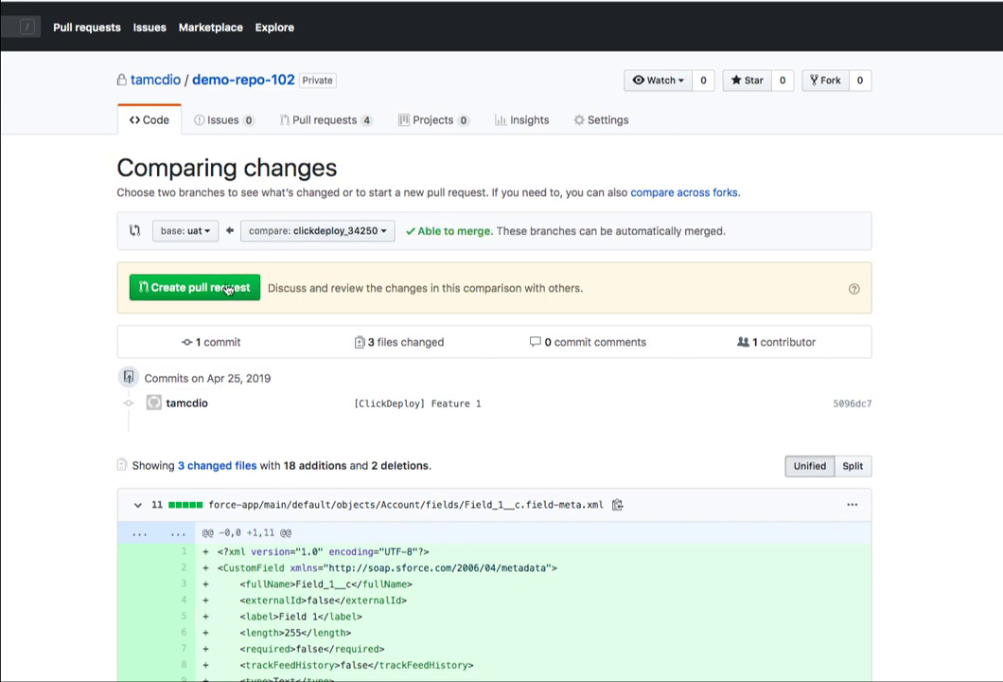
{"action": "left_click", "coordinate": [233, 289]}
{"action": "left_click", "coordinate": [628, 539]}
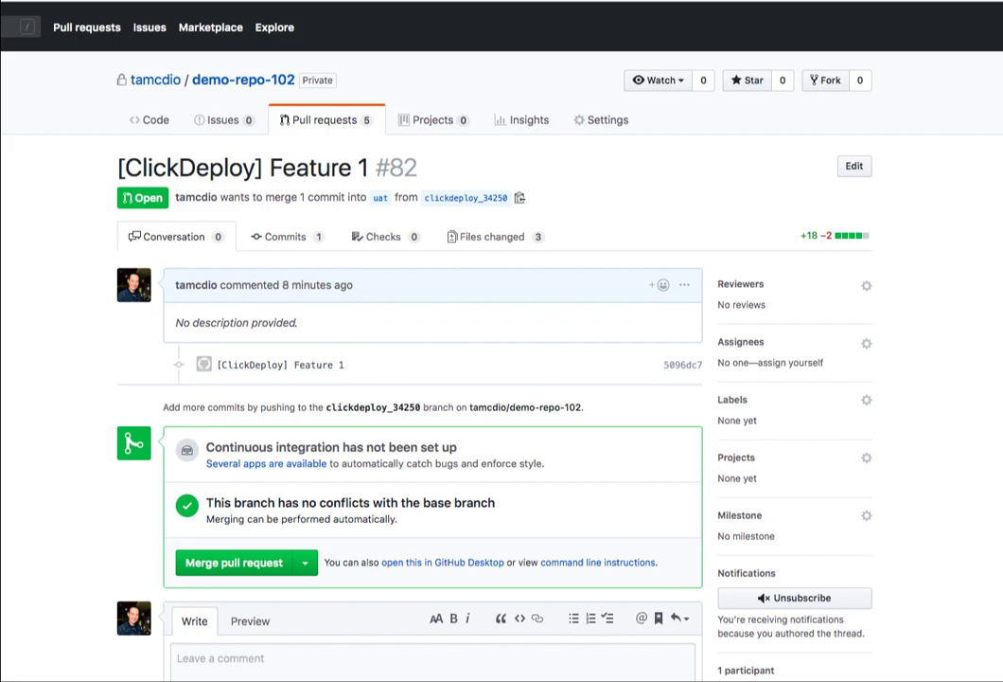
Step: Examine the files changed in the Feature 1 pull request, from the custom field to the ADProfile permissions
{"action": "left_click", "coordinate": [504, 237]}
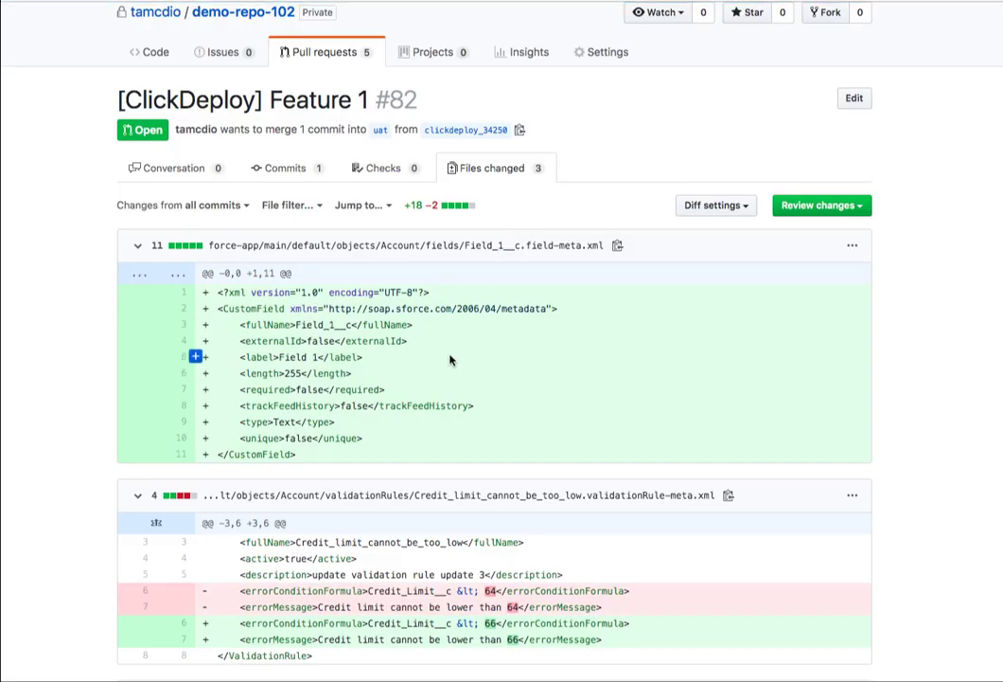
{"action": "scroll", "coordinate": [376, 384], "scroll_direction": "down", "scroll_amount": 1}
{"action": "scroll", "coordinate": [383, 397], "scroll_direction": "down", "scroll_amount": 4}
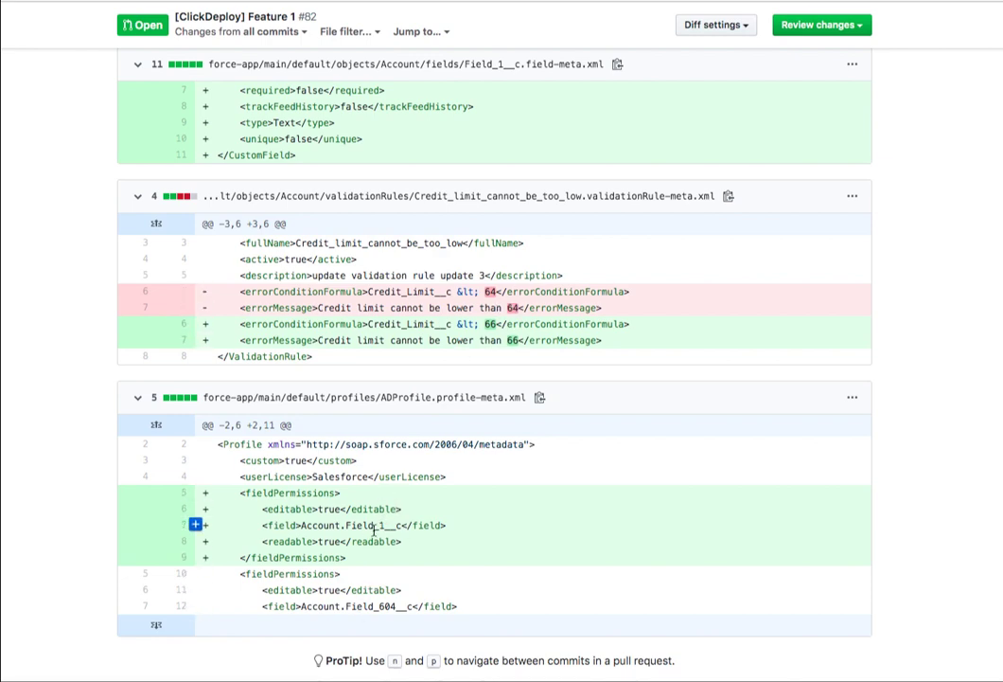
{"action": "scroll", "coordinate": [20, 227], "scroll_direction": "up", "scroll_amount": 5}
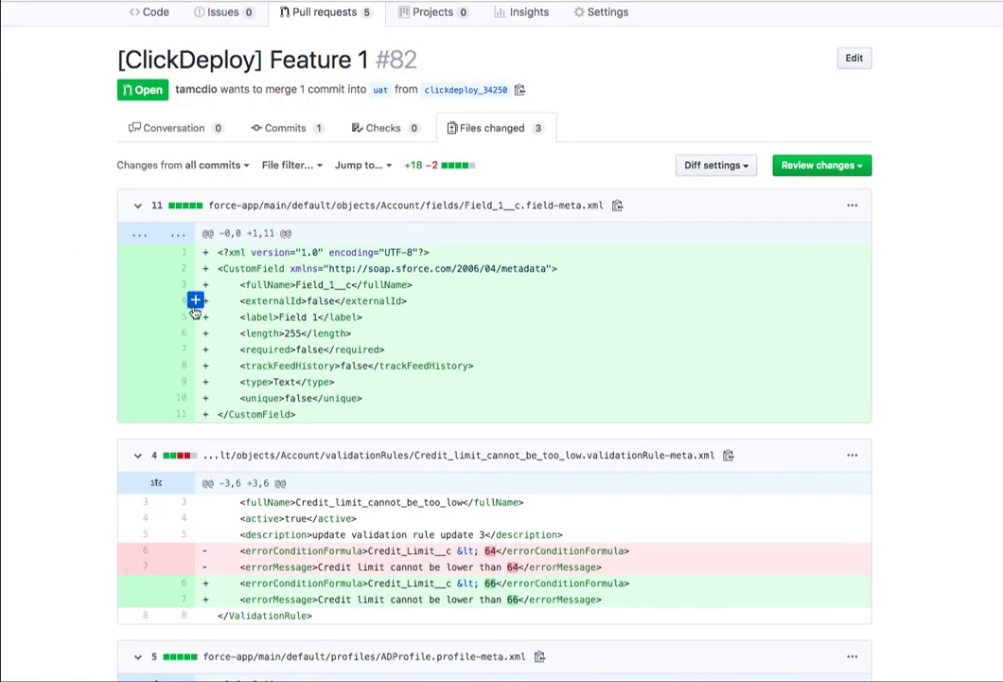
{"action": "left_click", "coordinate": [197, 316]}
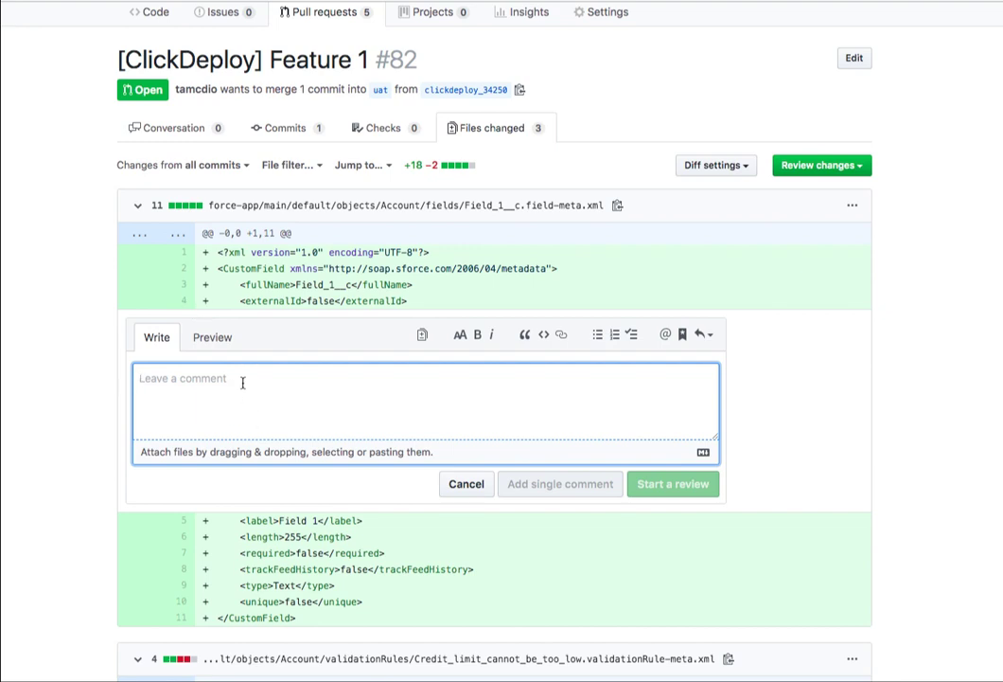
{"action": "left_click", "coordinate": [462, 486]}
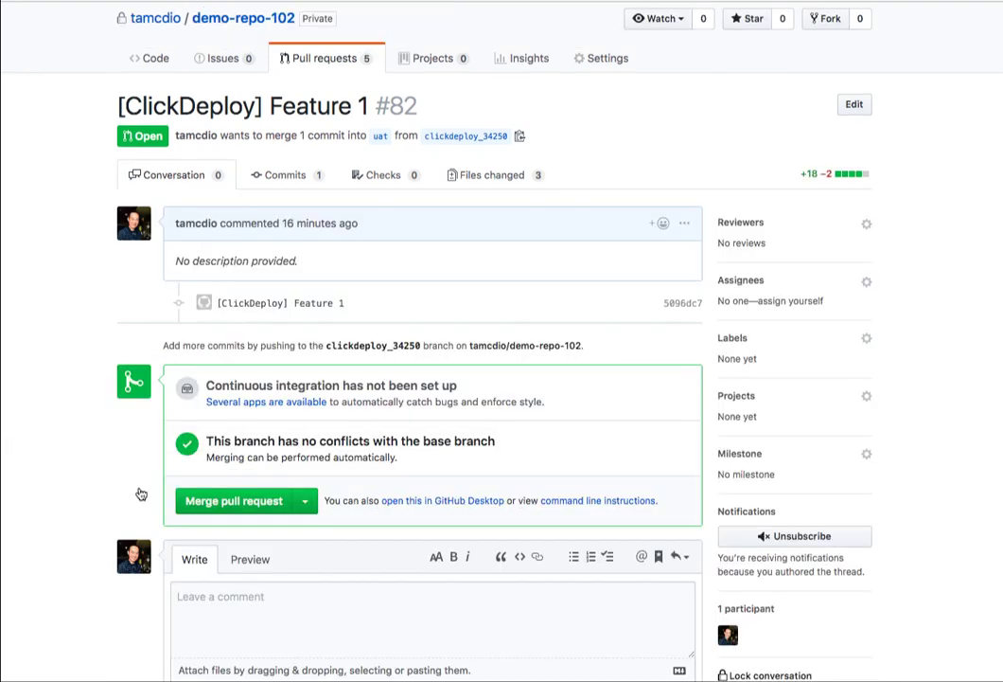
Step: Merge the Feature 1 pull request into the uat branch and confirm the merge
{"action": "left_click", "coordinate": [241, 506]}
{"action": "left_click", "coordinate": [235, 483]}
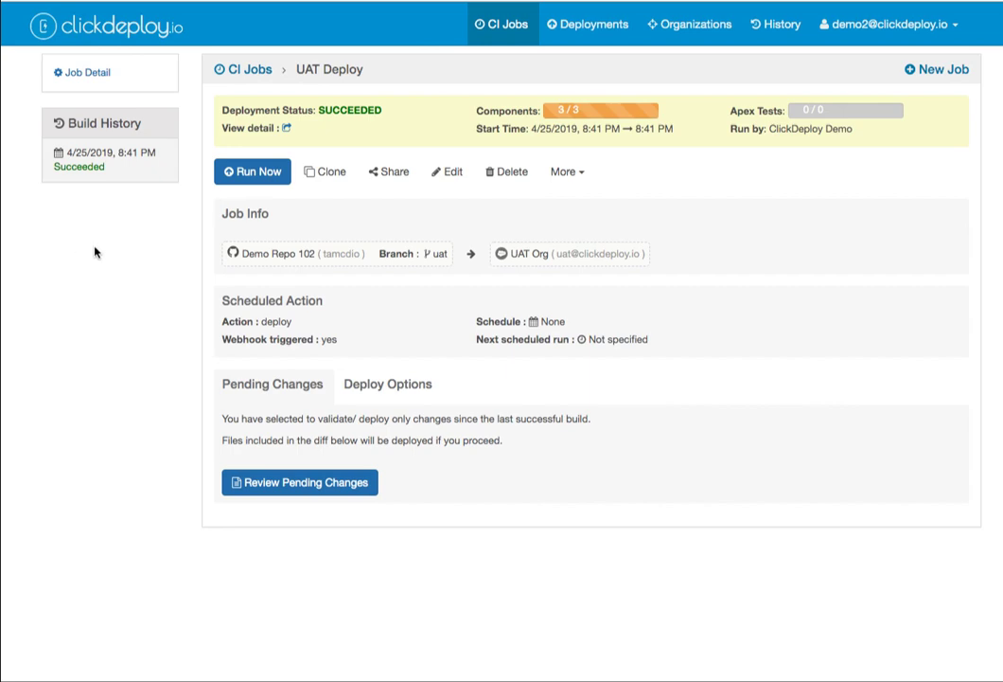
Step: Switch to ClickDeploy, start a clone of the Feature 1 deployment, and title it "Feature 1 - Prod"
{"action": "left_click", "coordinate": [579, 29]}
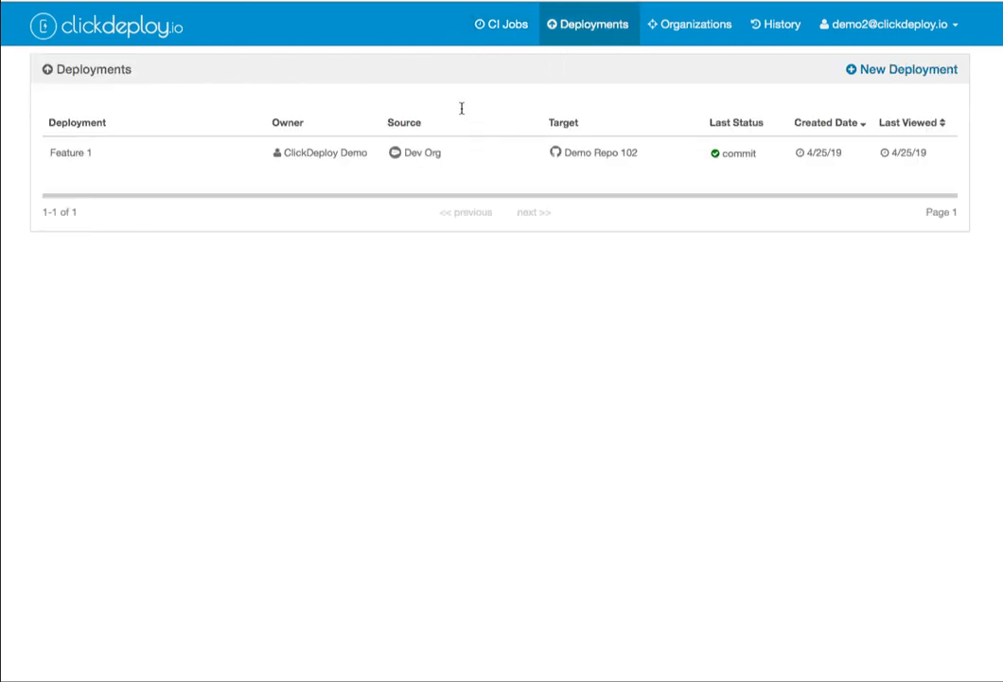
{"action": "left_click", "coordinate": [297, 157]}
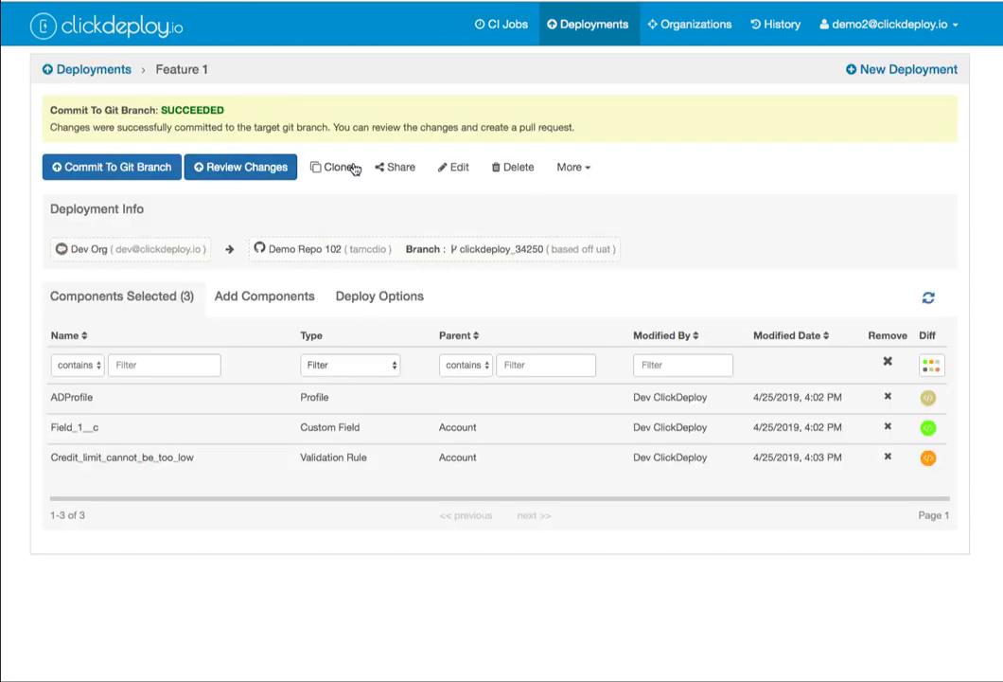
{"action": "left_click", "coordinate": [341, 167]}
{"action": "left_click_drag", "start_coordinate": [176, 108], "coordinate": [137, 107]}
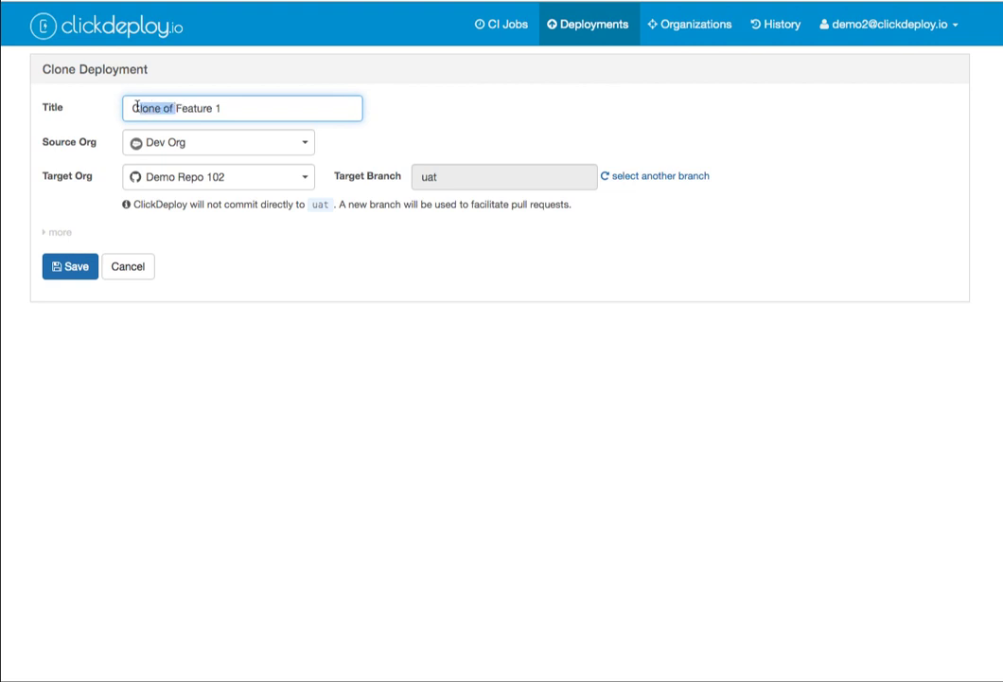
{"action": "key", "text": "BackSpace"}
{"action": "left_click", "coordinate": [200, 108]}
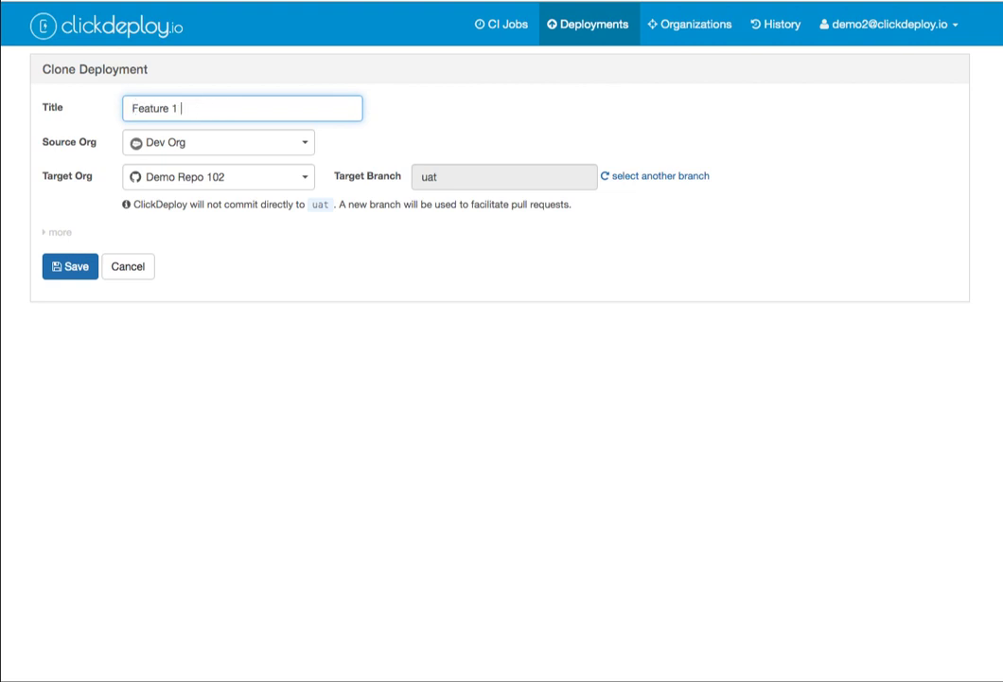
{"action": "type", "text": "- Prod"}
Step: Set the cloned deployment's target branch to master and save the deployment
{"action": "left_click", "coordinate": [663, 178]}
{"action": "left_click", "coordinate": [535, 169]}
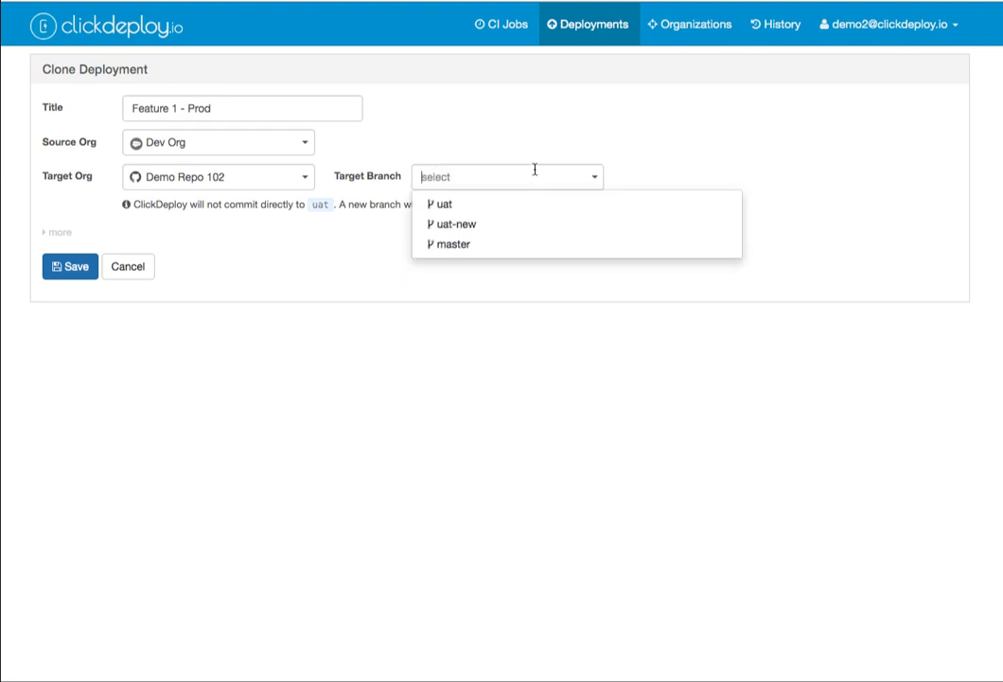
{"action": "type", "text": "ma"}
{"action": "key", "text": "Return"}
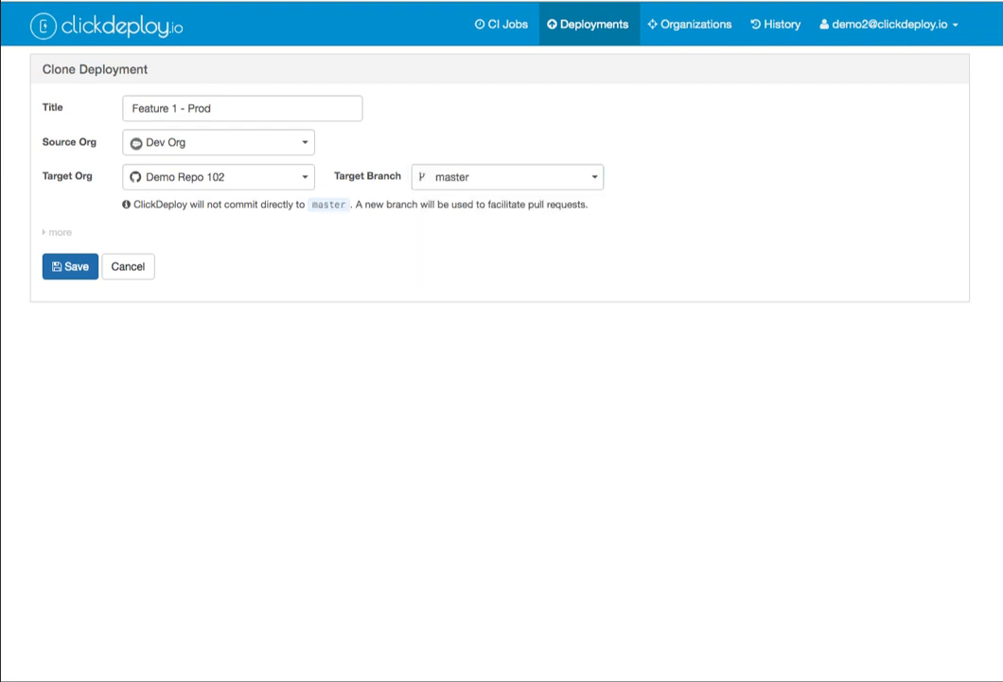
{"action": "left_click", "coordinate": [66, 265]}
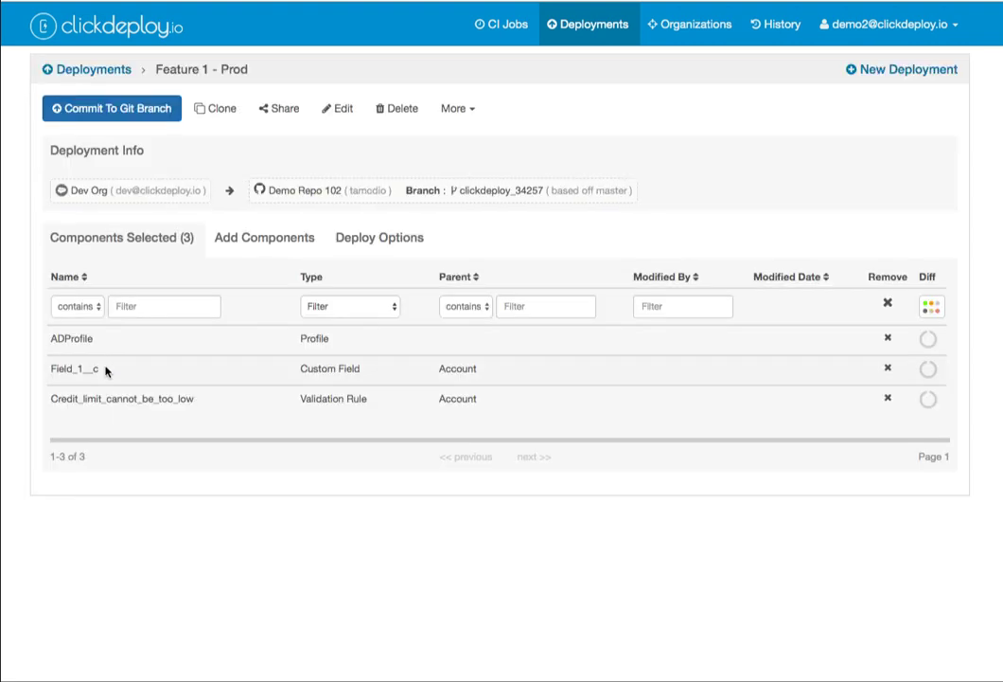
Step: Commit the Feature 1 - Prod components to the git branch and merge the resulting pull request into master in GitHub
{"action": "left_click", "coordinate": [110, 111]}
{"action": "left_click", "coordinate": [698, 85]}
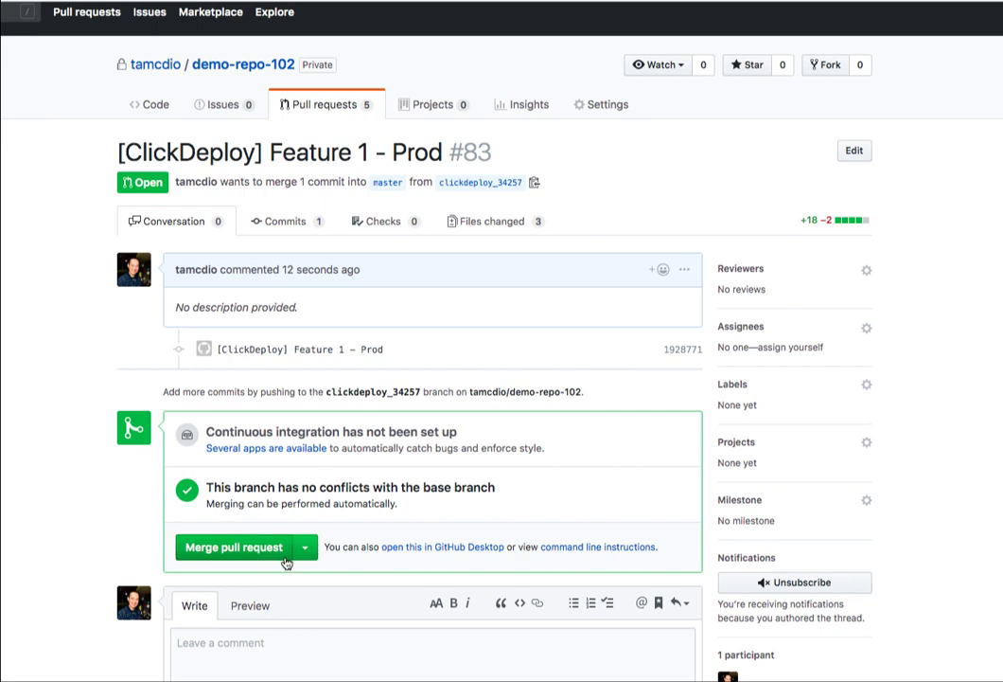
{"action": "left_click", "coordinate": [248, 555]}
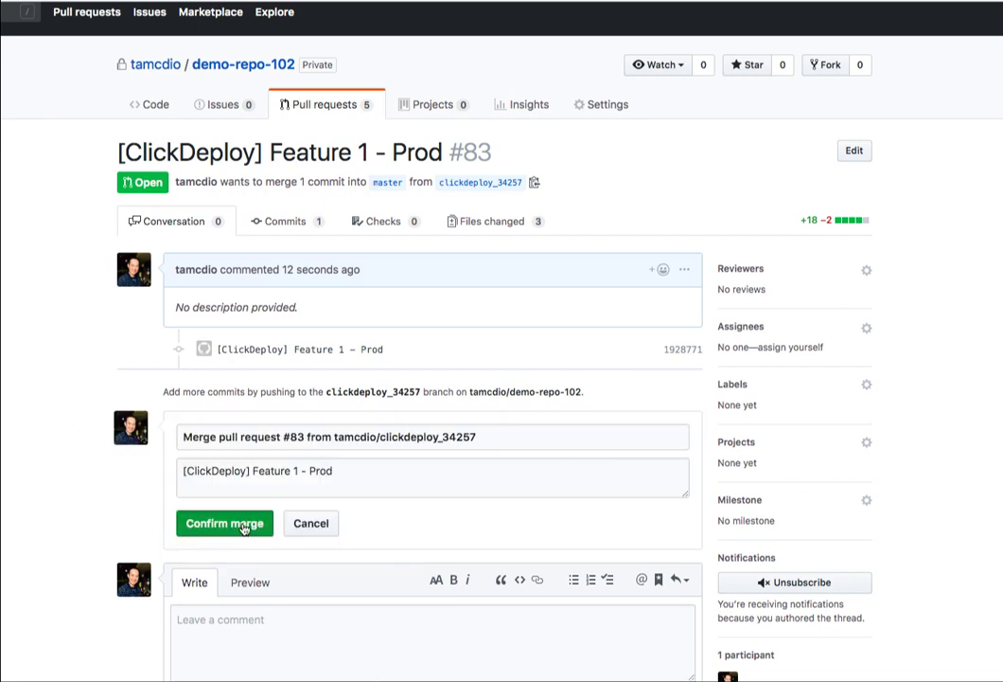
{"action": "left_click", "coordinate": [244, 526]}
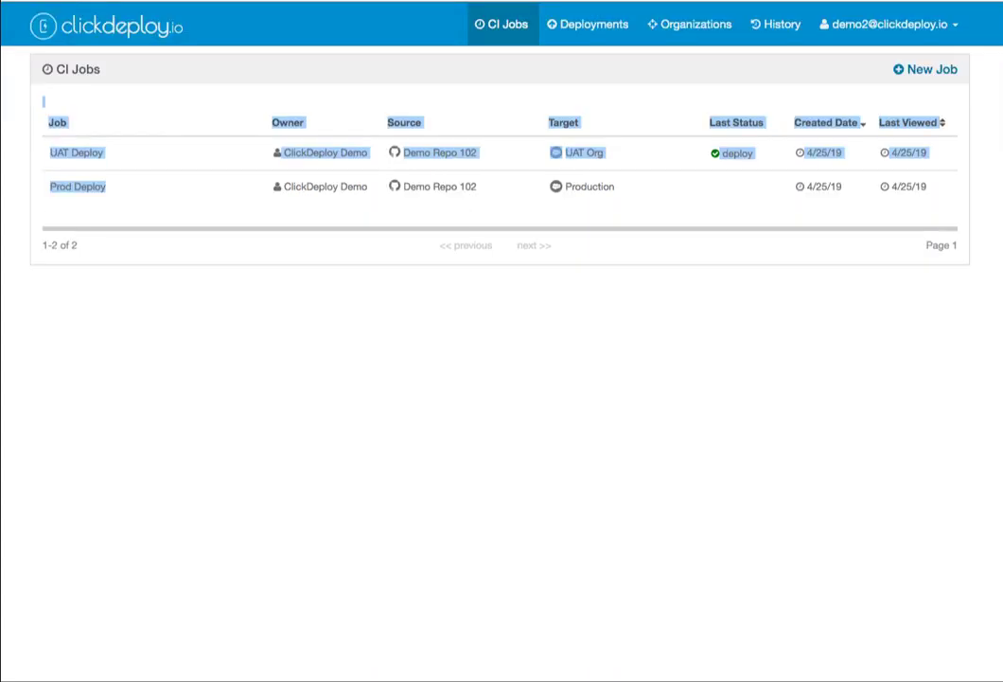
Step: Review the pending changes of the Prod Deploy CI job in GitHub and run the job to deploy to Production
{"action": "left_click", "coordinate": [336, 455]}
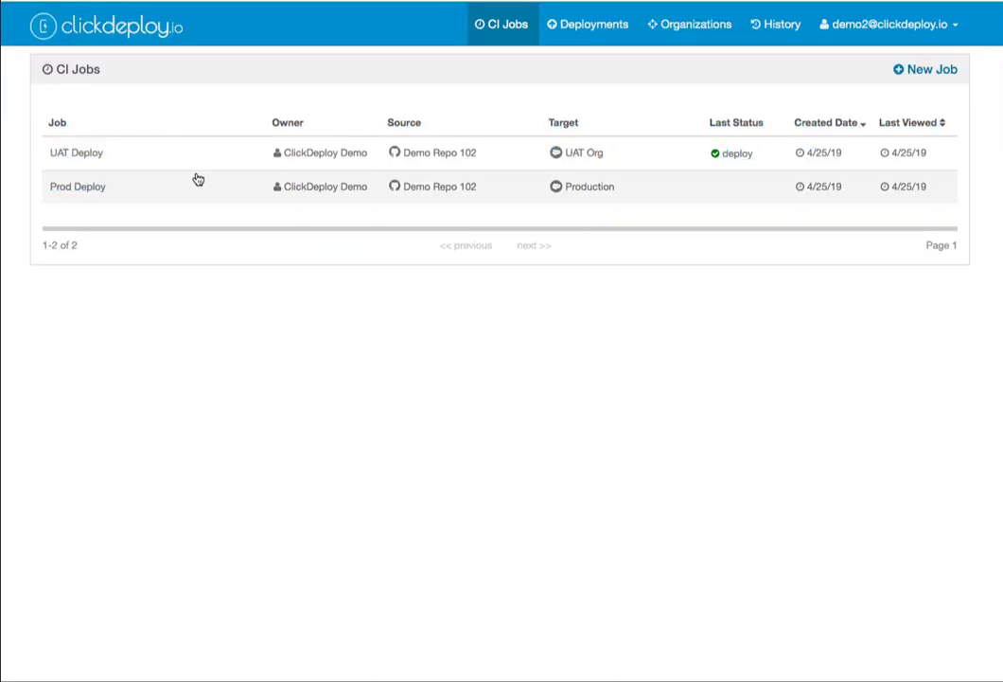
{"action": "left_click", "coordinate": [103, 189]}
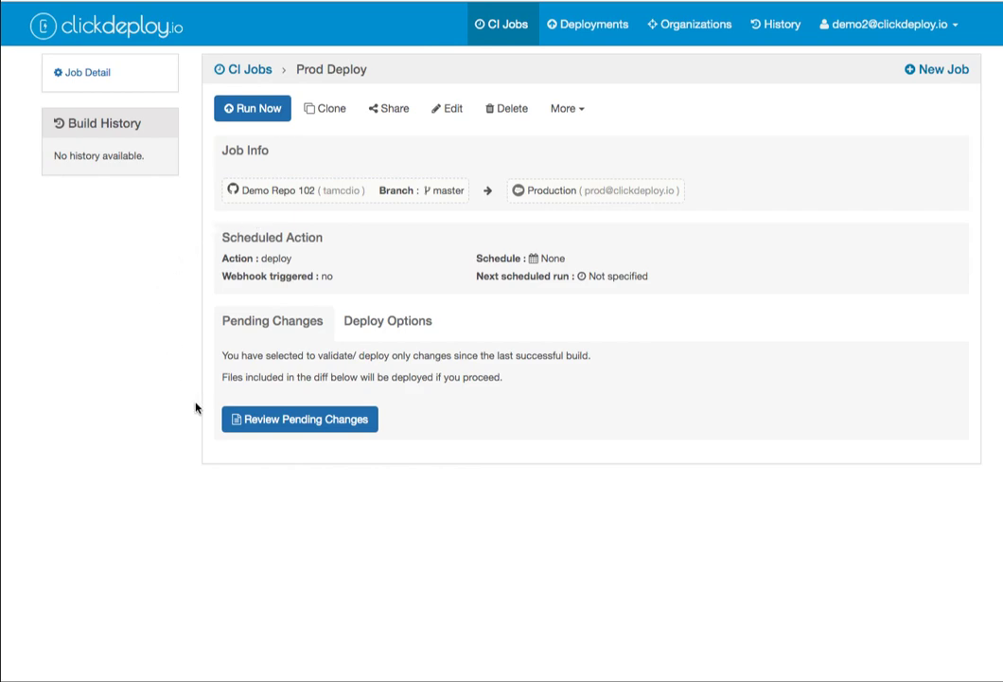
{"action": "left_click", "coordinate": [275, 425]}
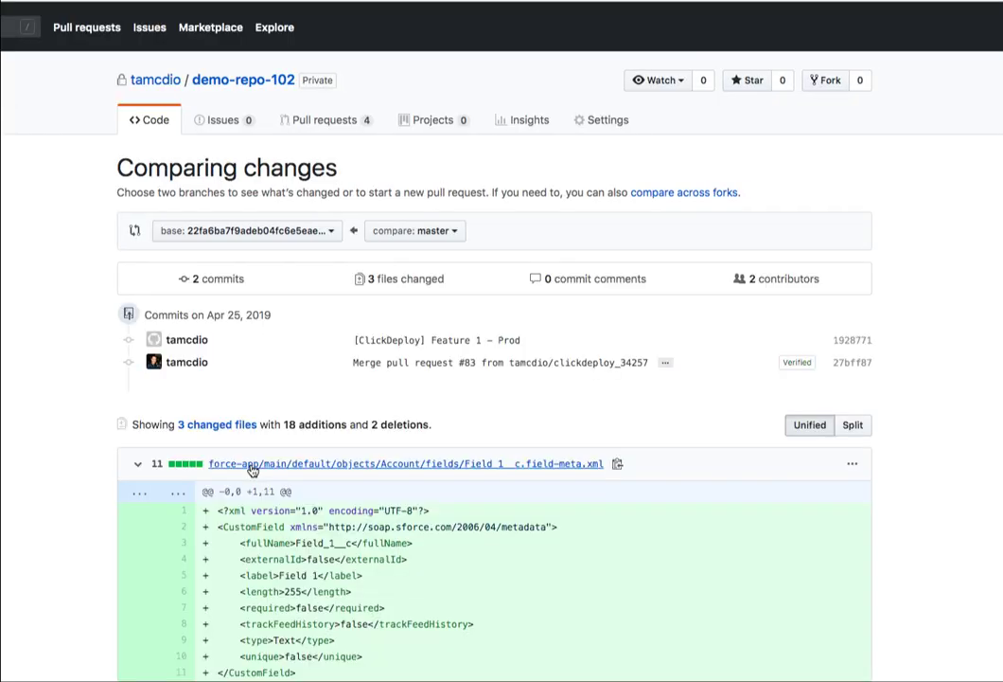
{"action": "scroll", "coordinate": [252, 469], "scroll_direction": "down", "scroll_amount": 3}
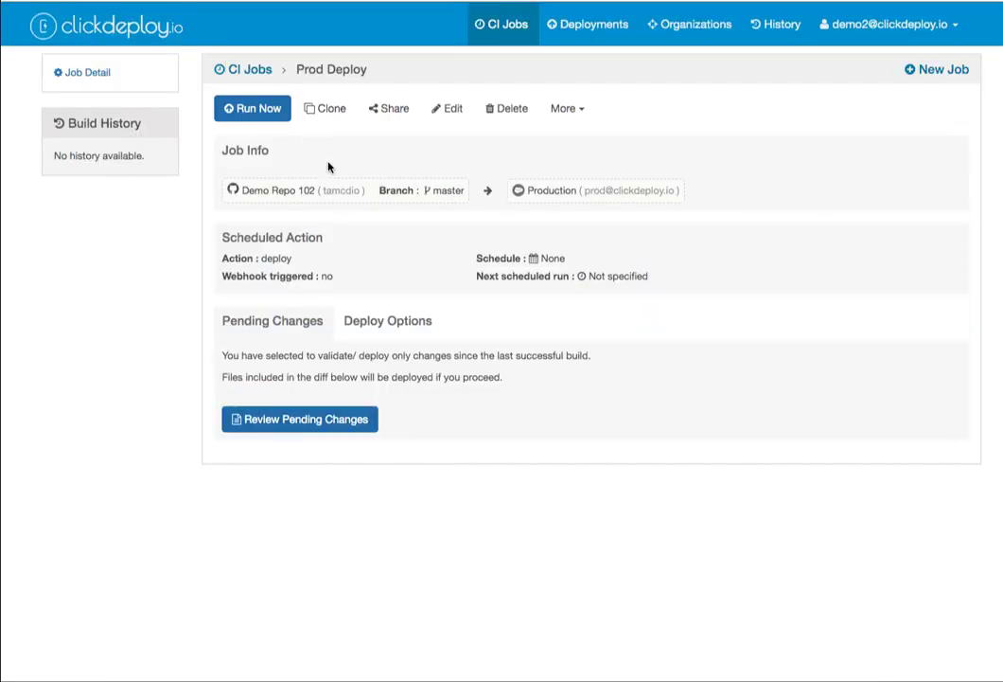
{"action": "left_click", "coordinate": [265, 106]}
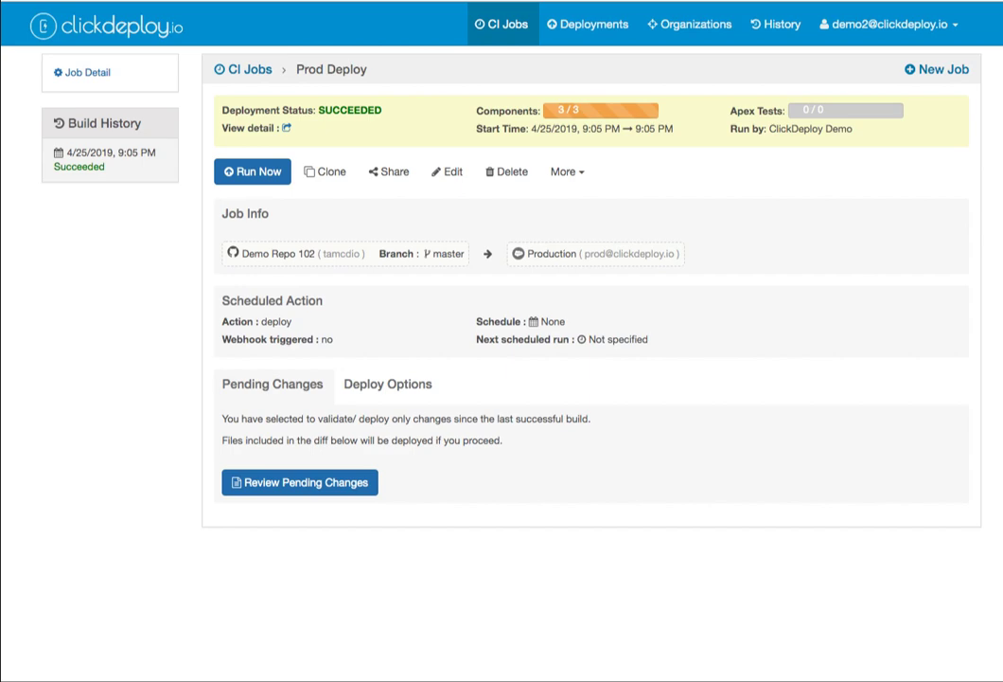
Step: Create a rollback from the latest Prod Deploy build and review its components to delete and the Credit_limit_cannot_be_too_low differences
{"action": "left_click", "coordinate": [71, 161]}
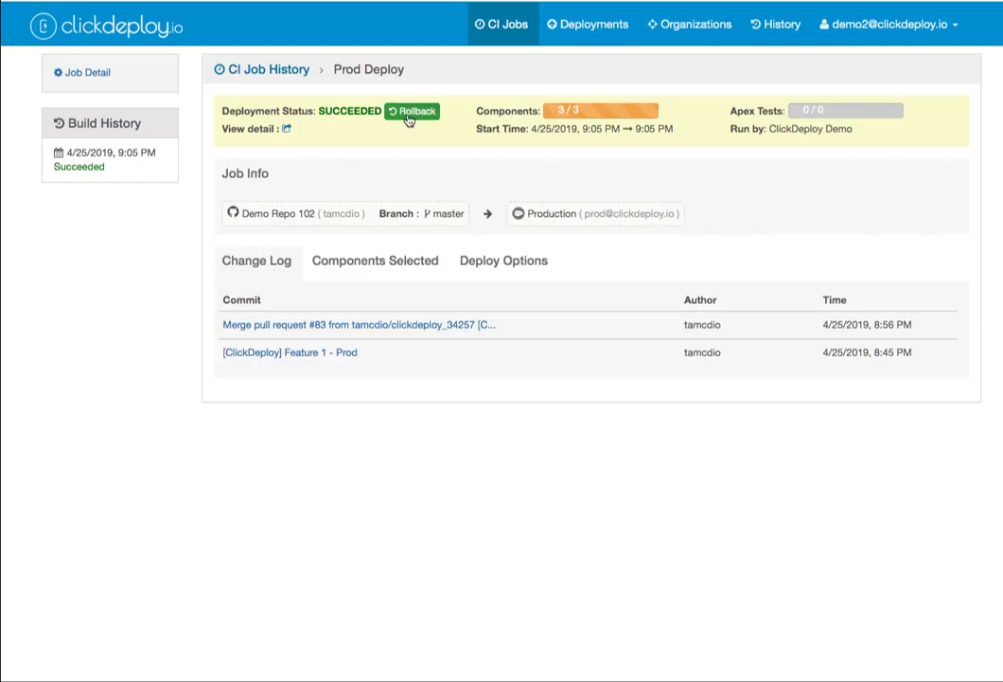
{"action": "left_click", "coordinate": [409, 114]}
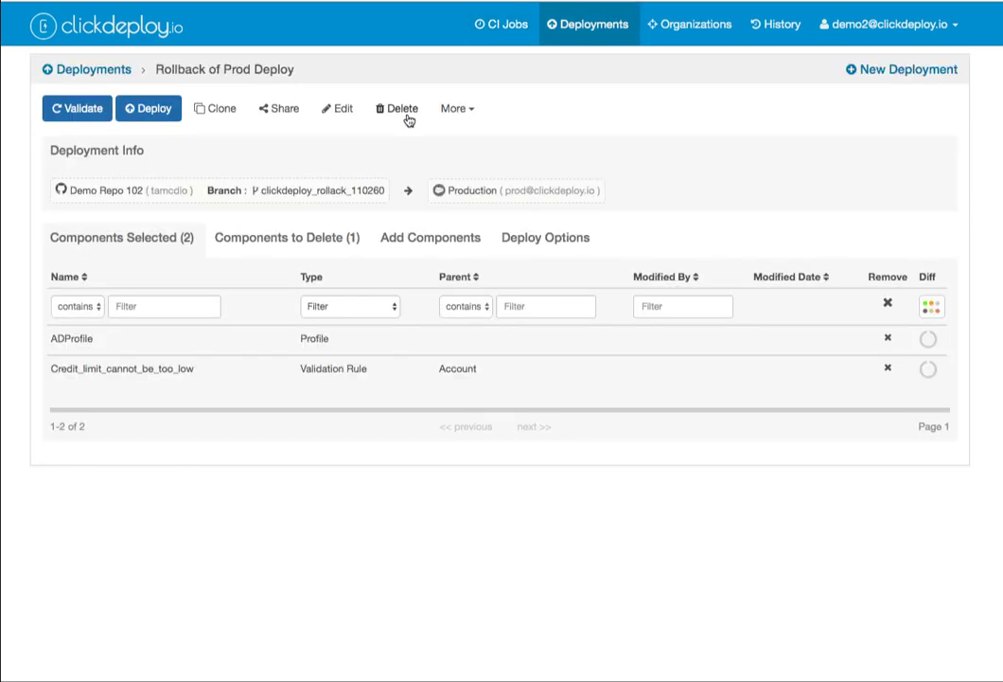
{"action": "left_click", "coordinate": [334, 240]}
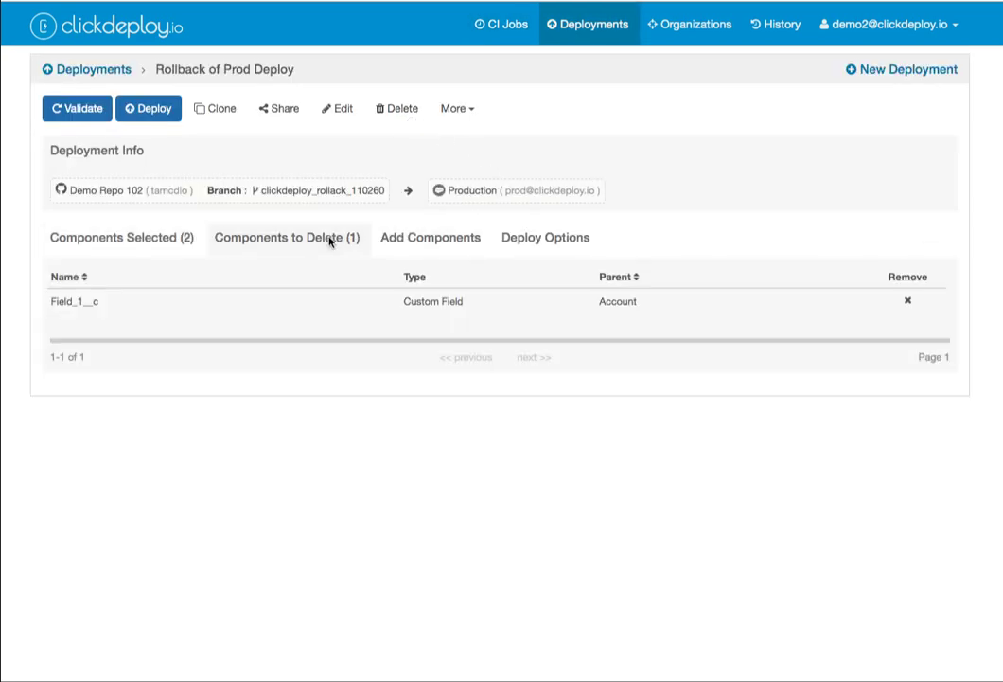
{"action": "left_click", "coordinate": [146, 238]}
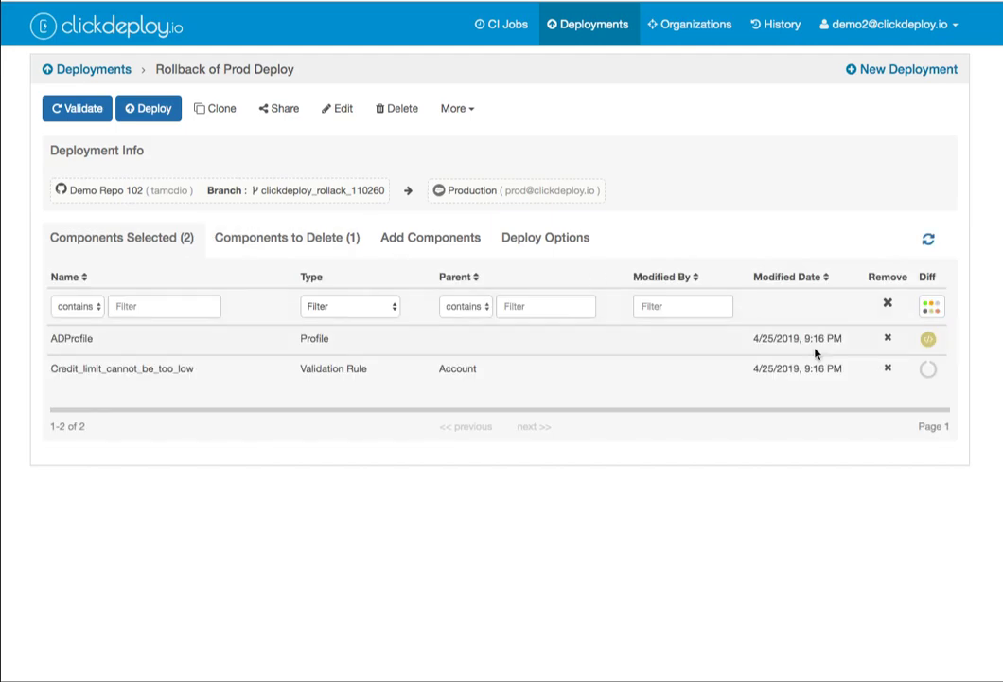
{"action": "left_click", "coordinate": [929, 370]}
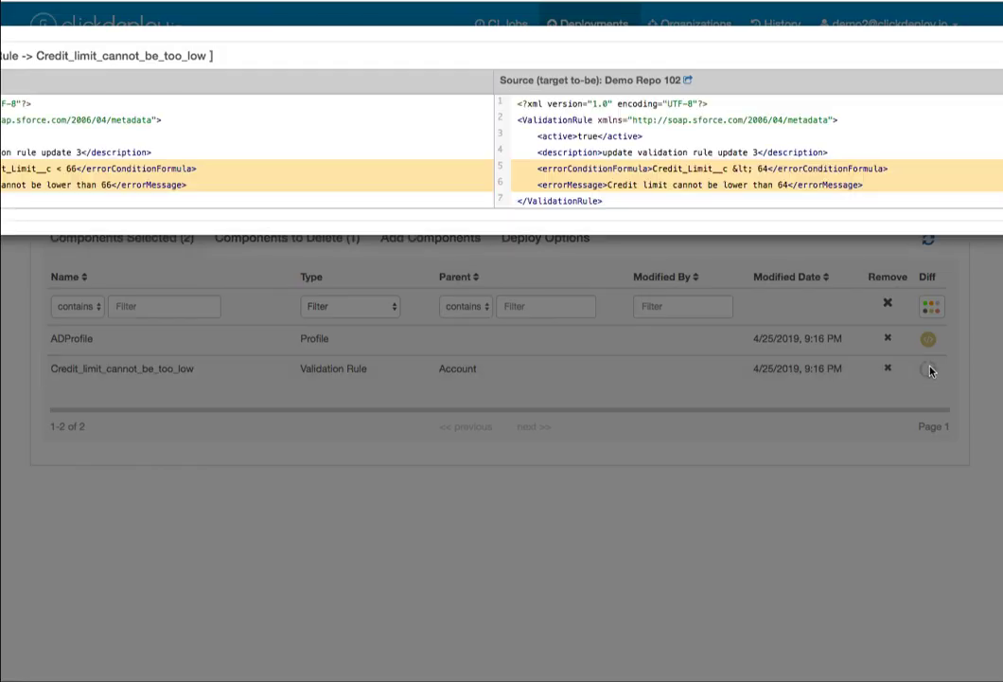
{"action": "key", "text": "Escape"}
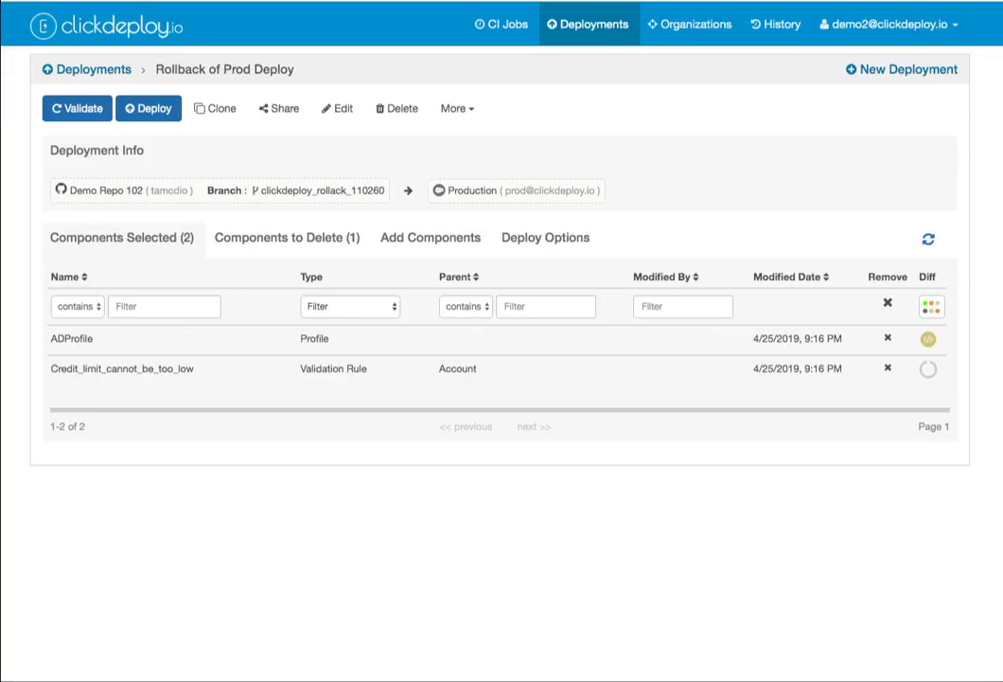